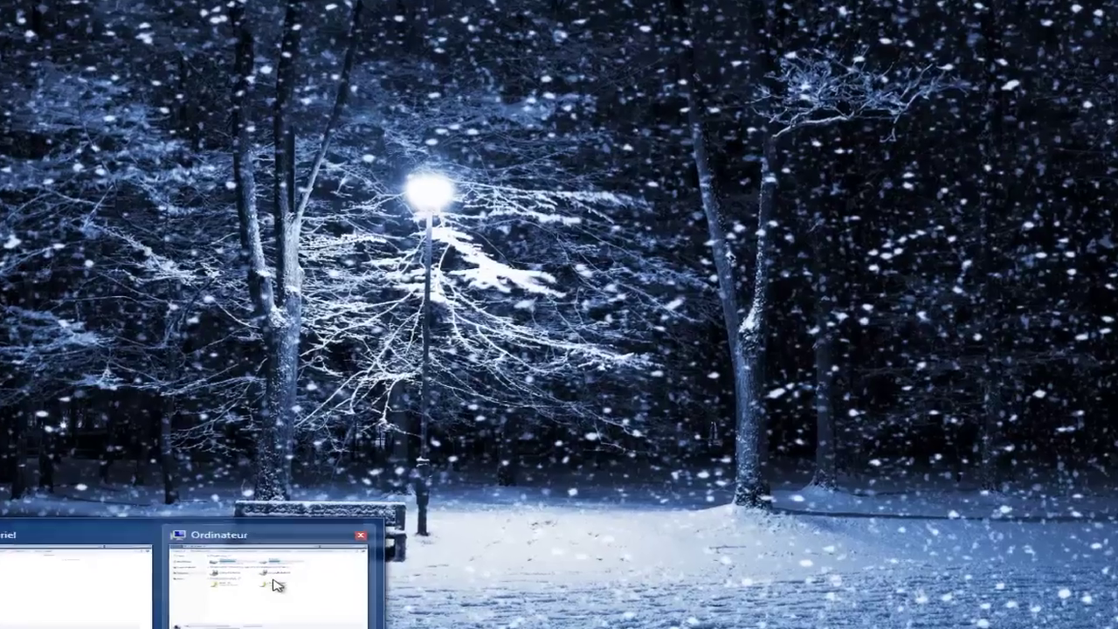
- Open the folder C:\Windows\System32\drivers\etc in the file explorer
left_click(275, 582)
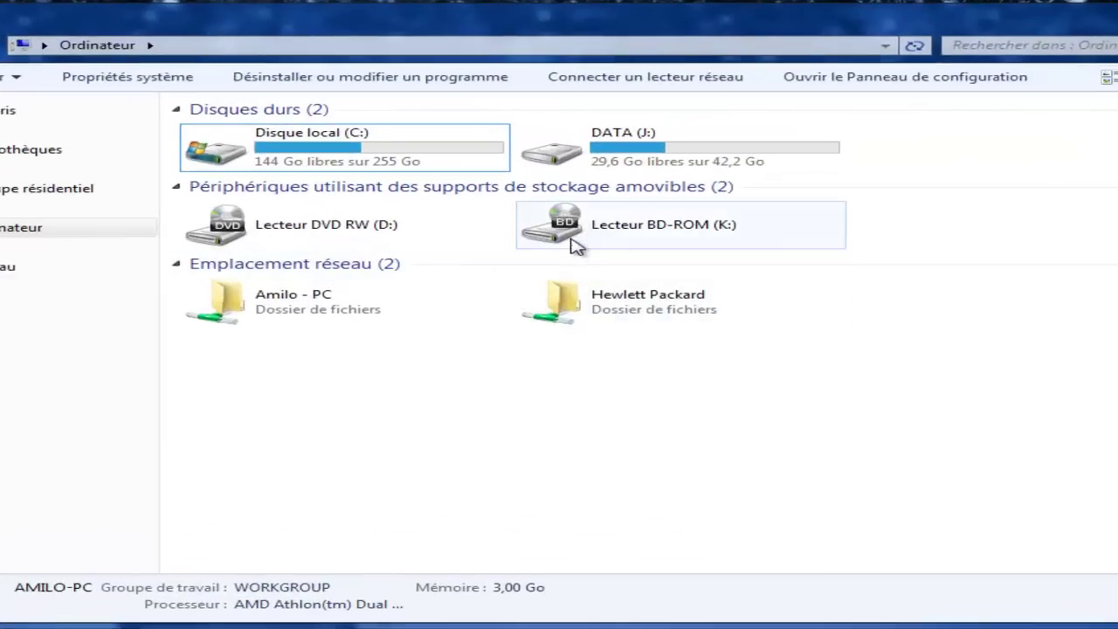
left_click(317, 155)
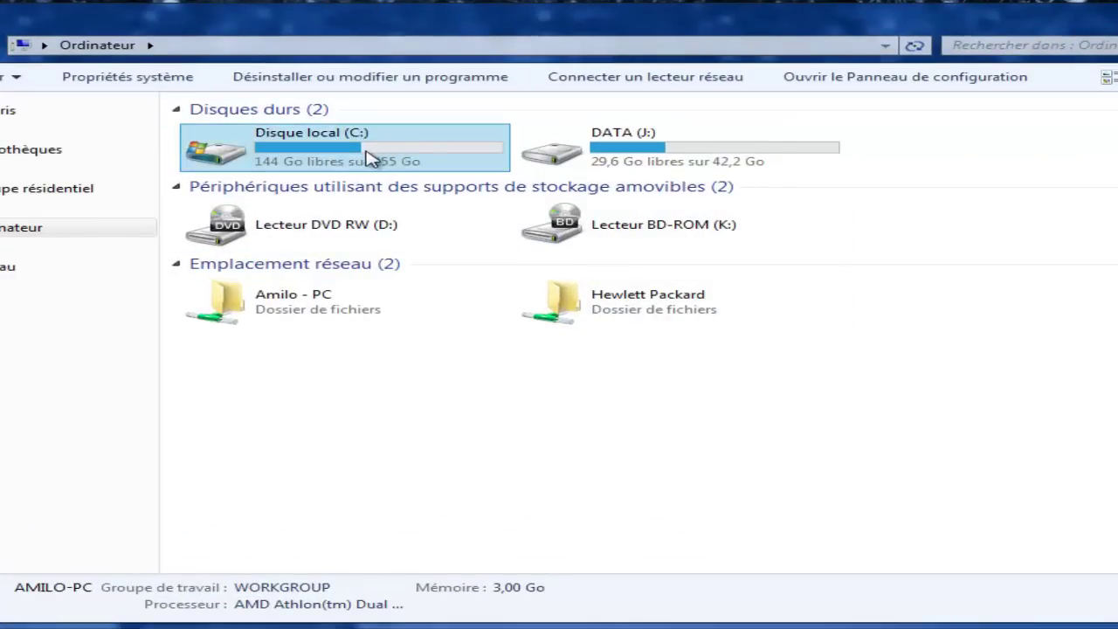
mouse_move(336, 159)
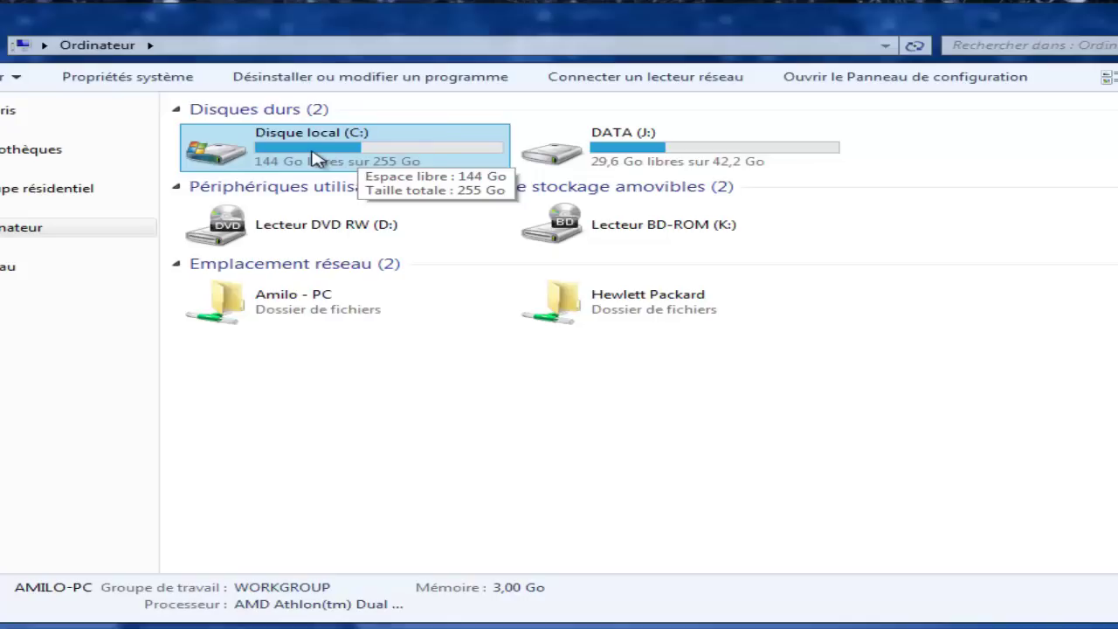
double_click(317, 157)
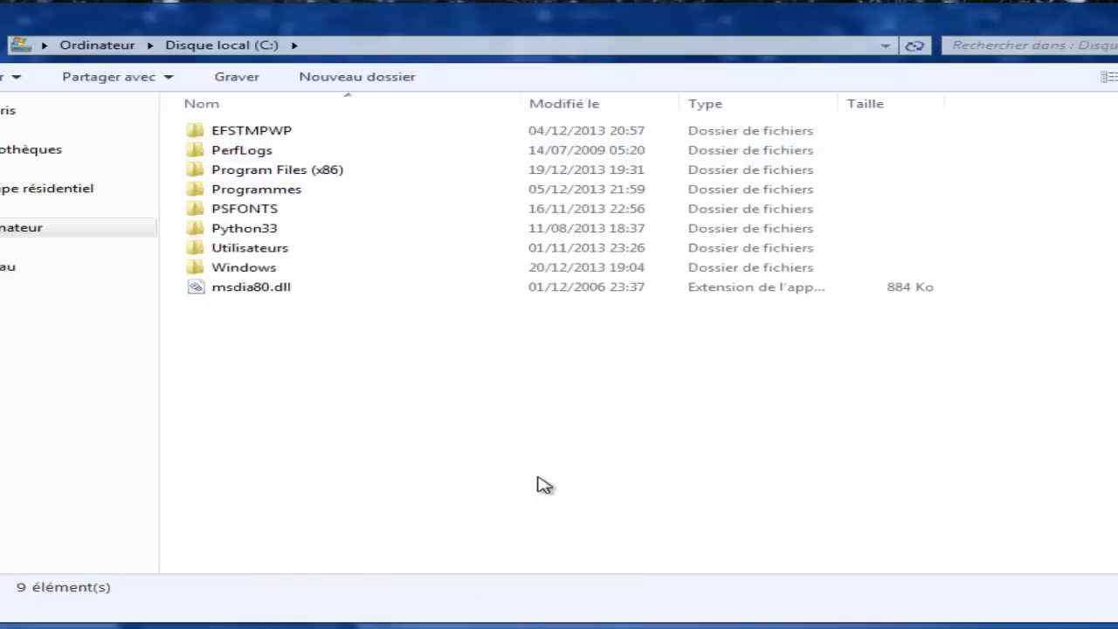
double_click(247, 277)
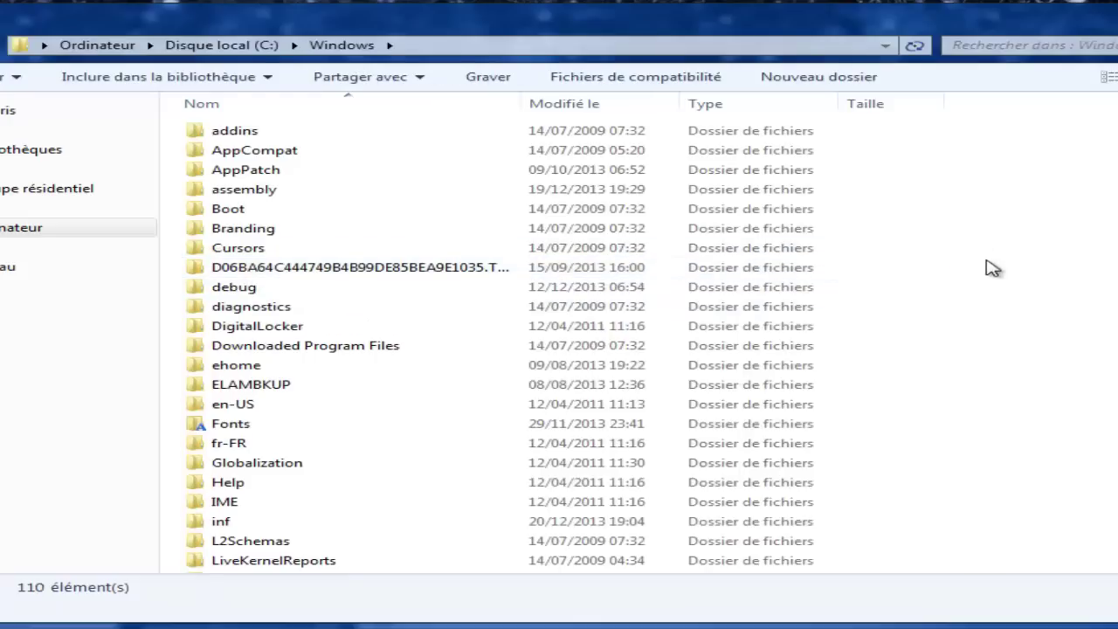
scroll(961, 294, "down", 5)
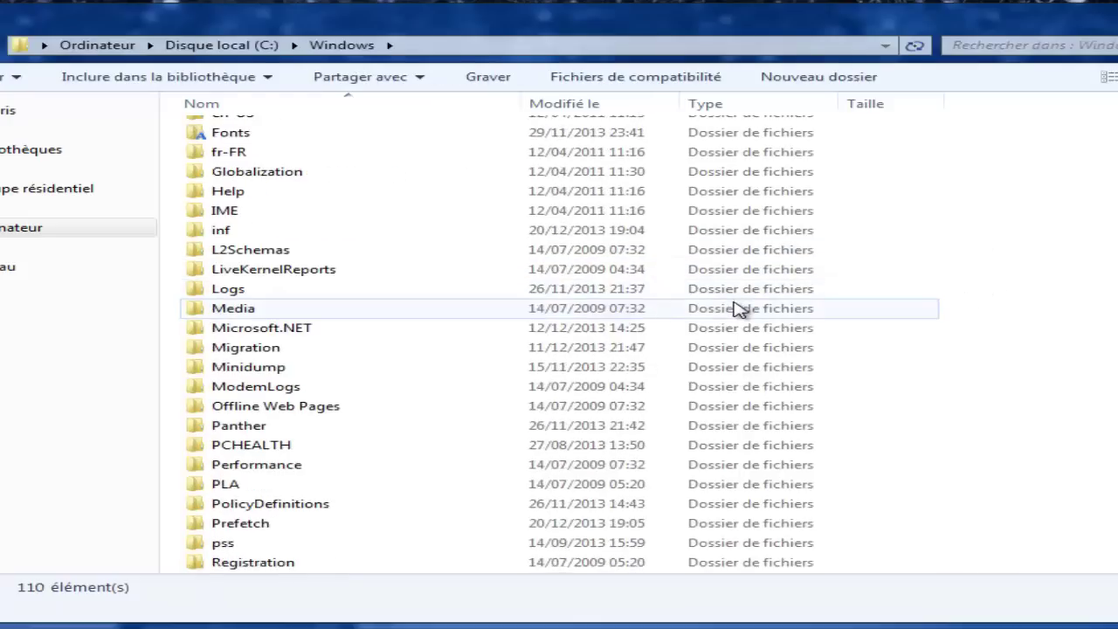
scroll(737, 308, "down", 6)
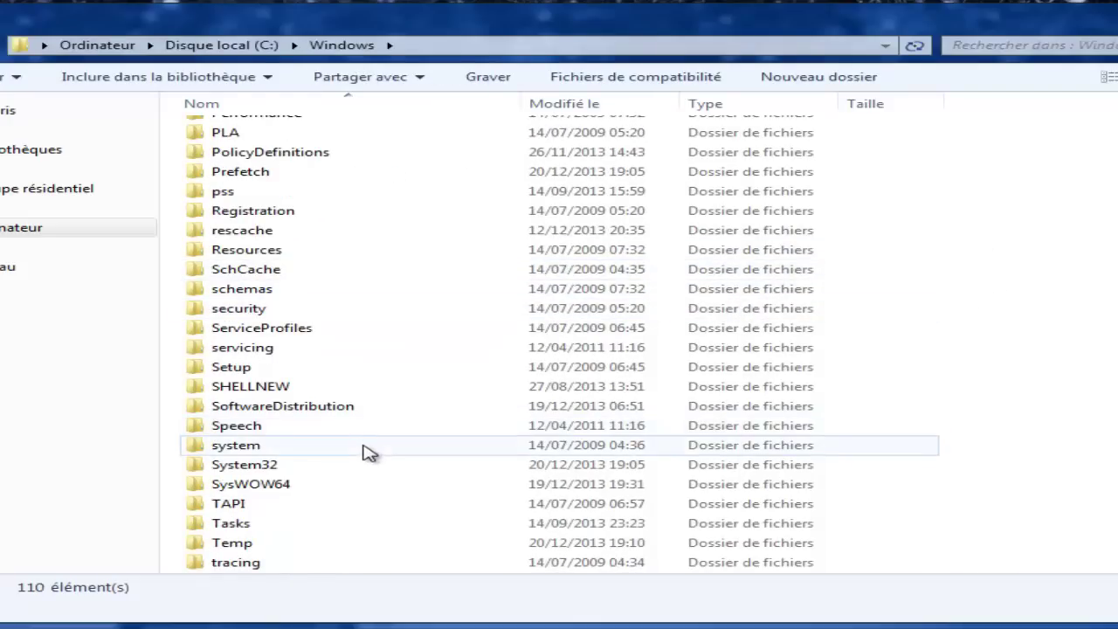
double_click(365, 472)
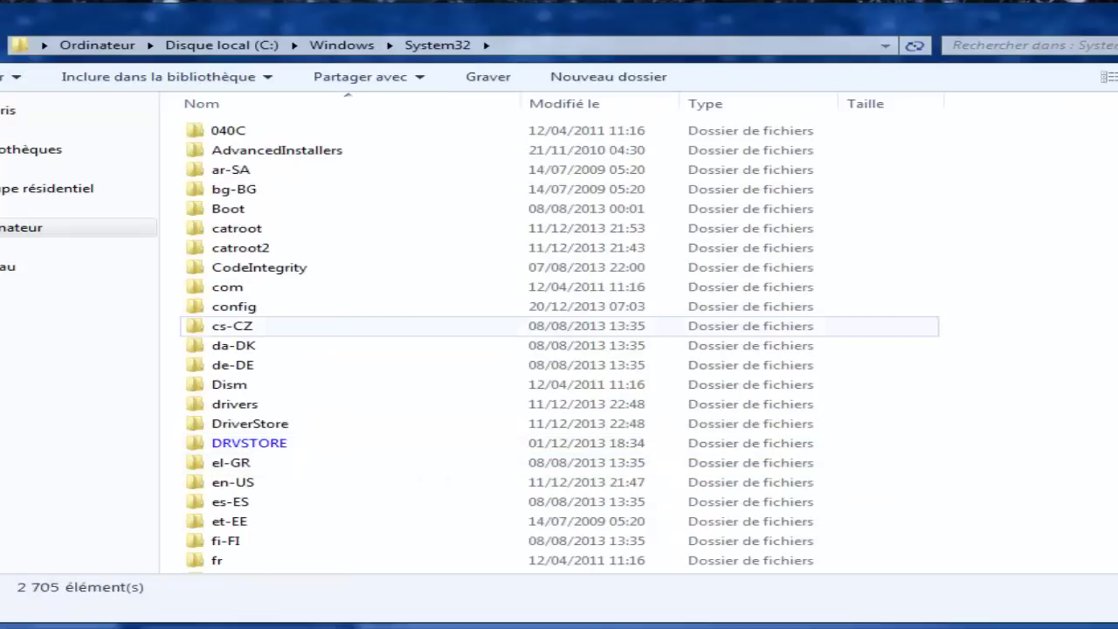
scroll(1057, 245, "down", 1)
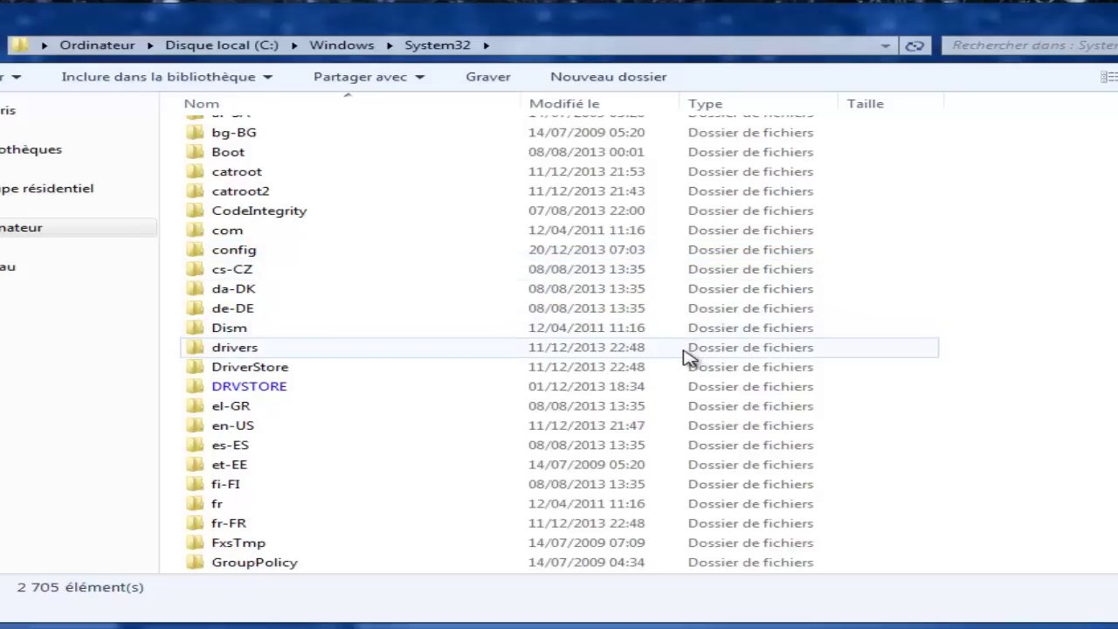
double_click(606, 353)
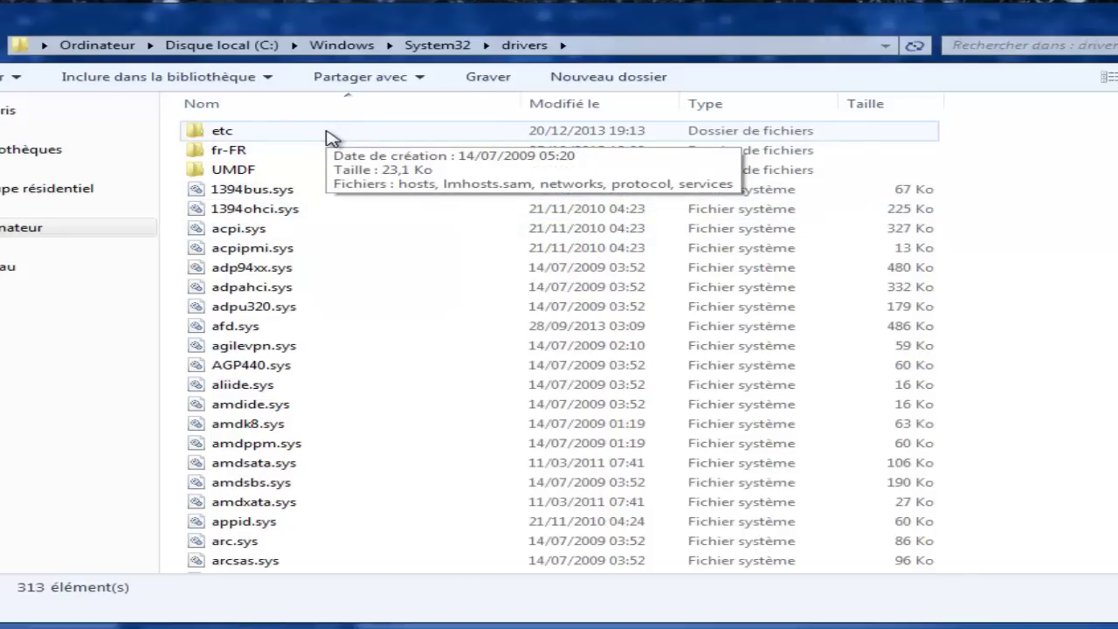
double_click(329, 138)
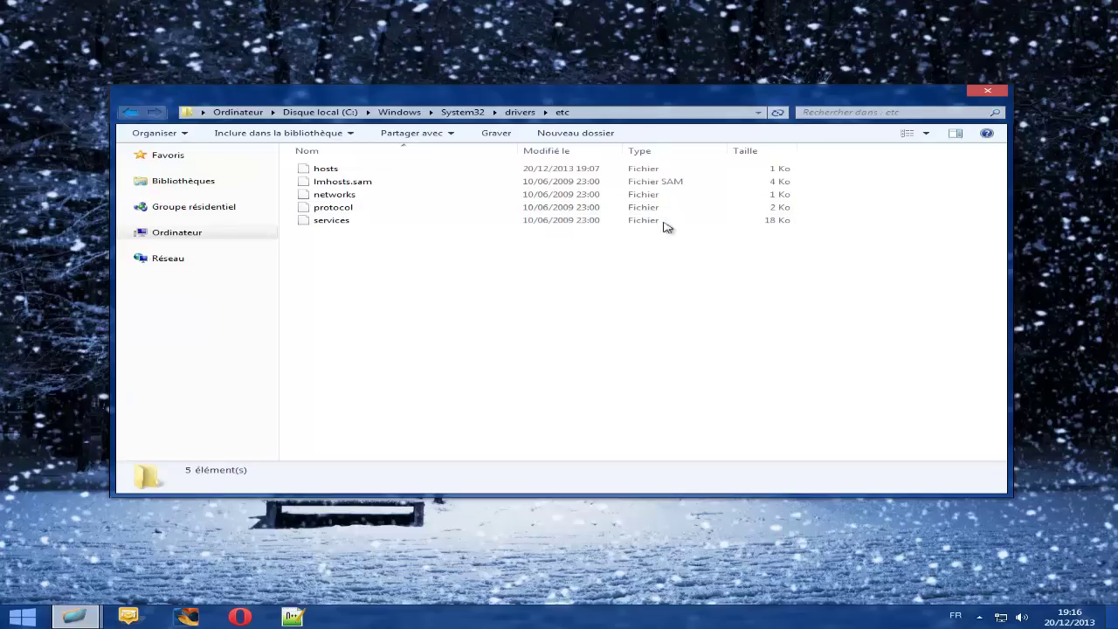
- Copy the hosts file from the etc folder into the Tutoriel folder, and put the etc window away
left_click(474, 174)
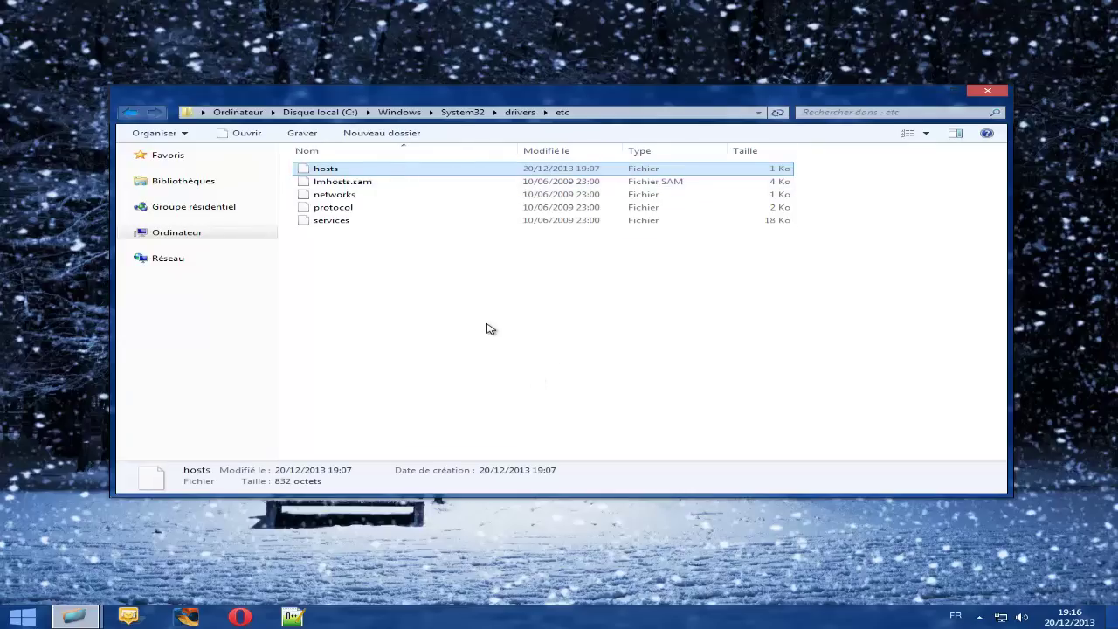
key("ctrl+c")
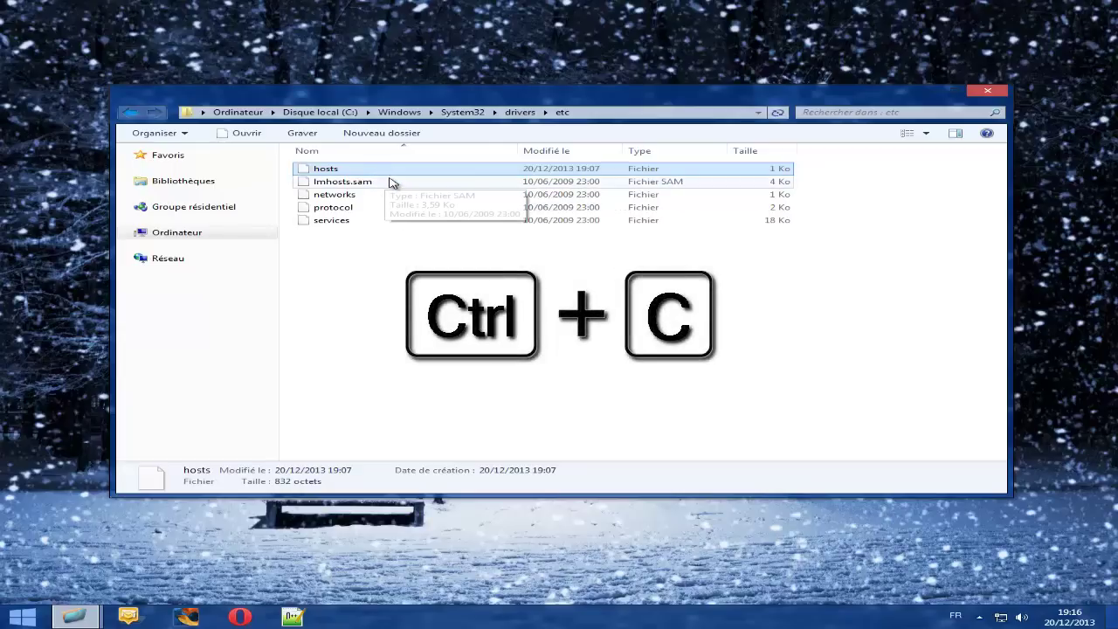
mouse_move(76, 623)
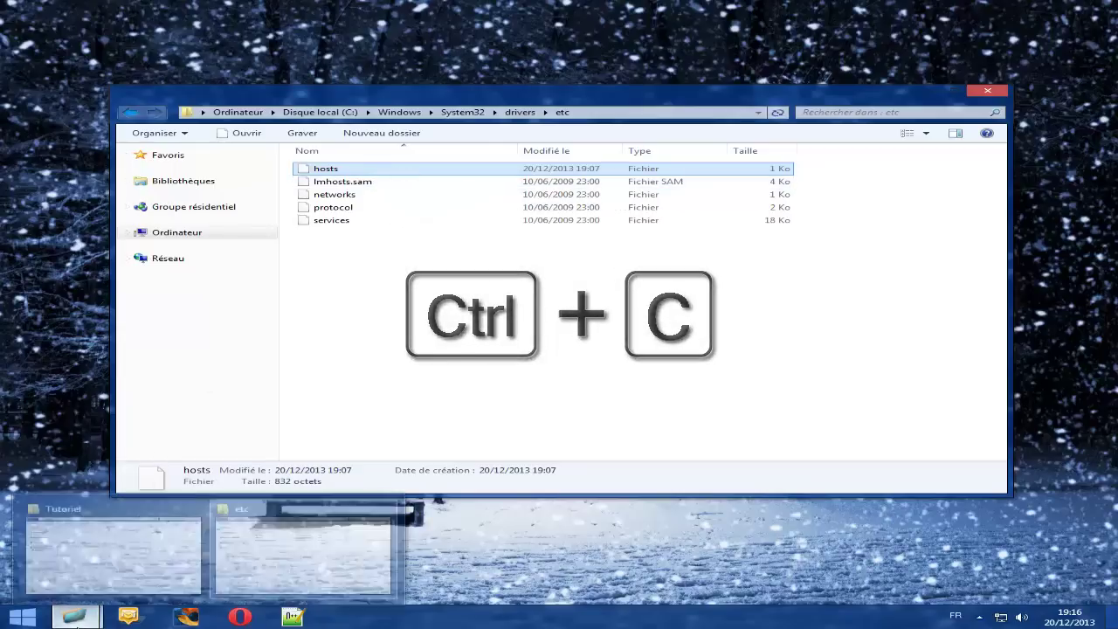
left_click(90, 586)
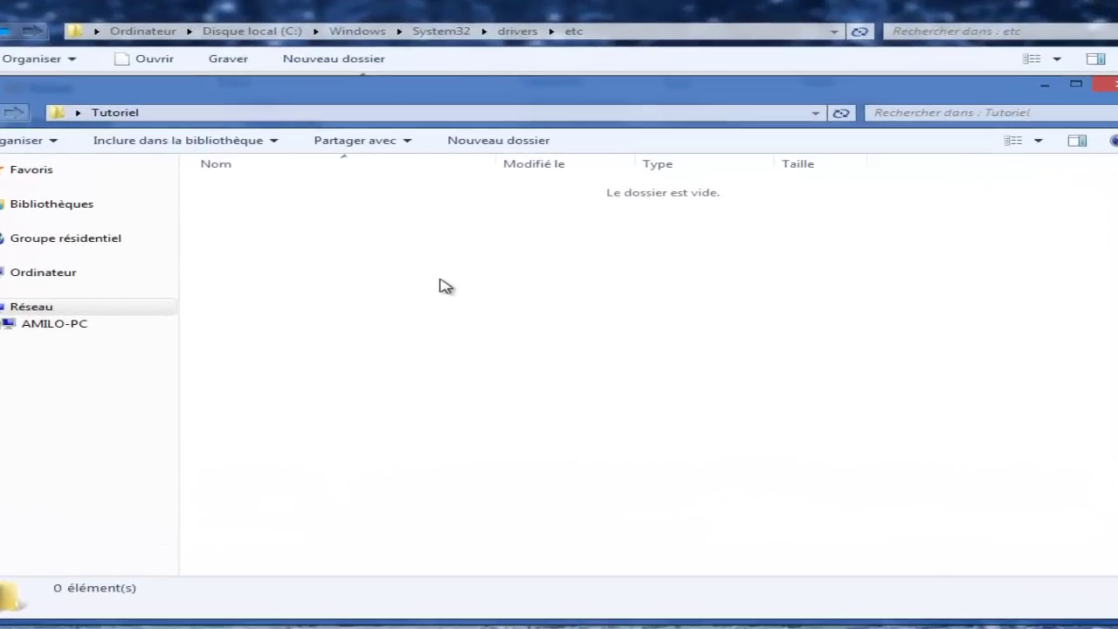
key("ctrl+v")
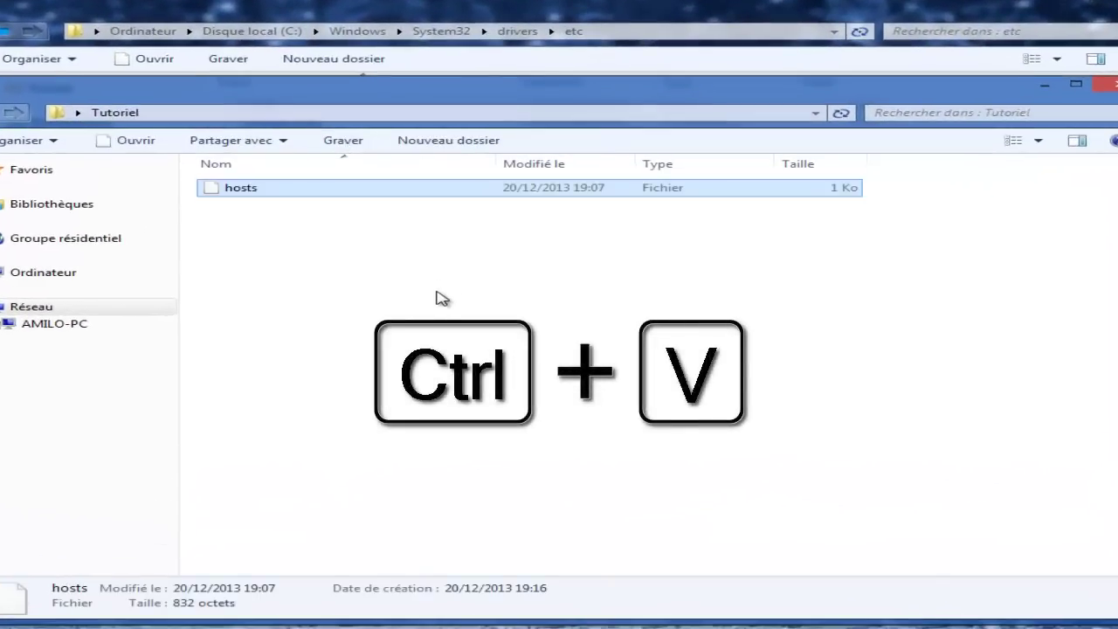
left_click(441, 307)
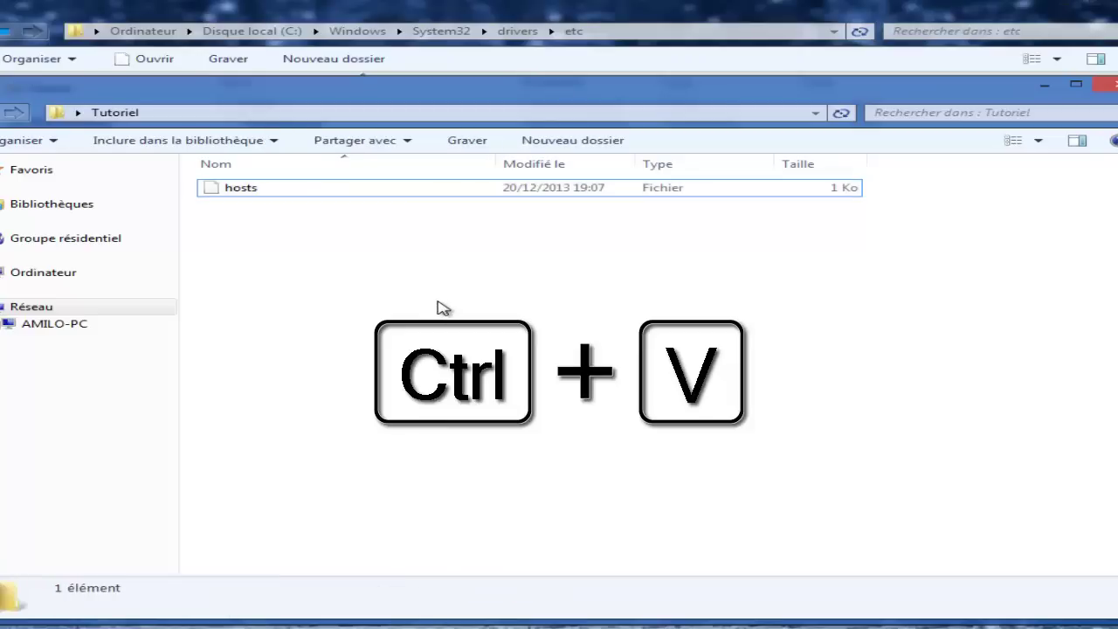
left_click(387, 9)
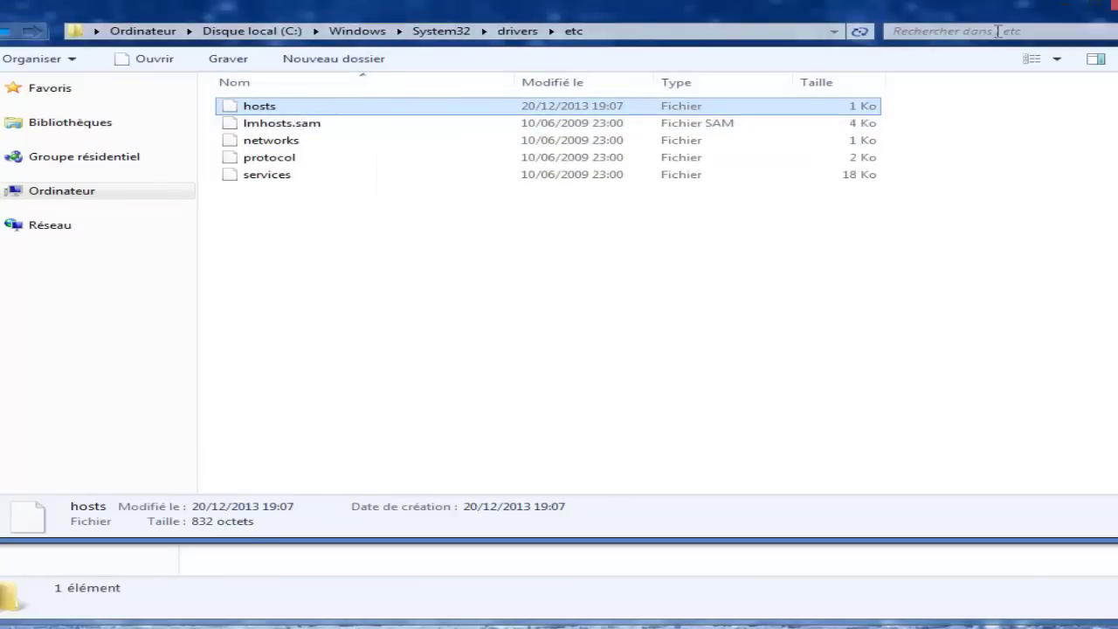
left_click(1060, 5)
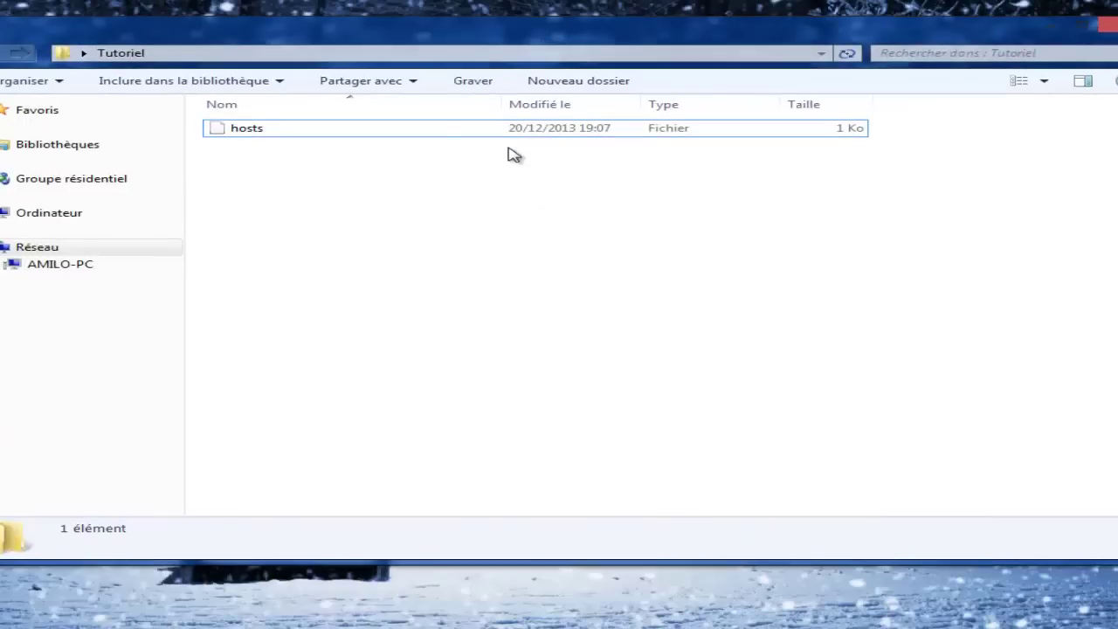
- Open the hosts copy in the Tutoriel folder with Bloc-notes
right_click(406, 130)
left_click(364, 132)
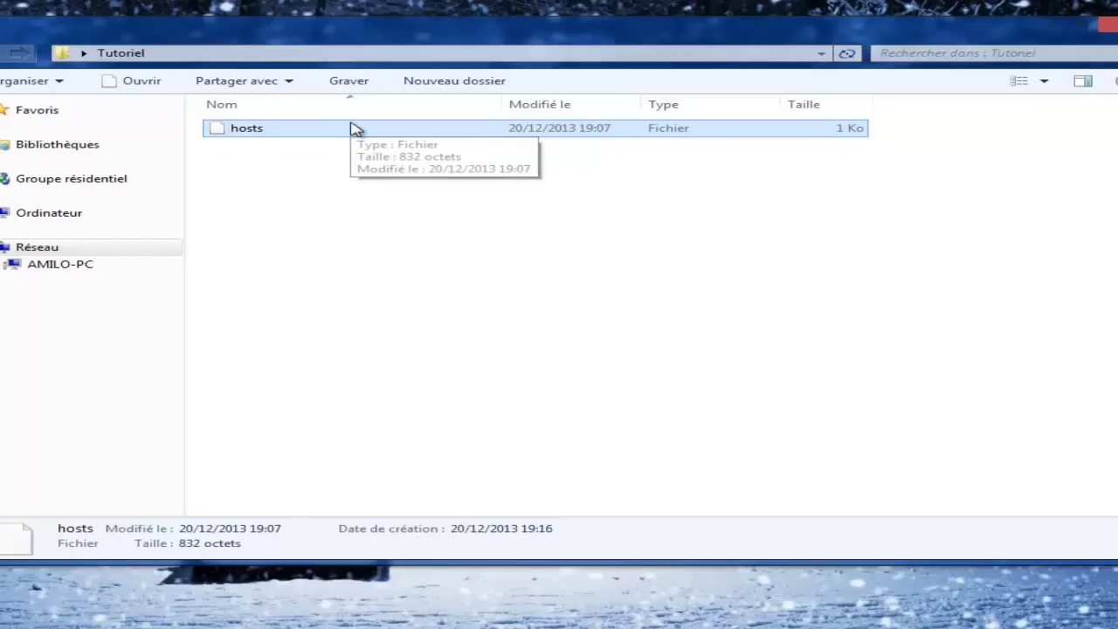
left_click(486, 291)
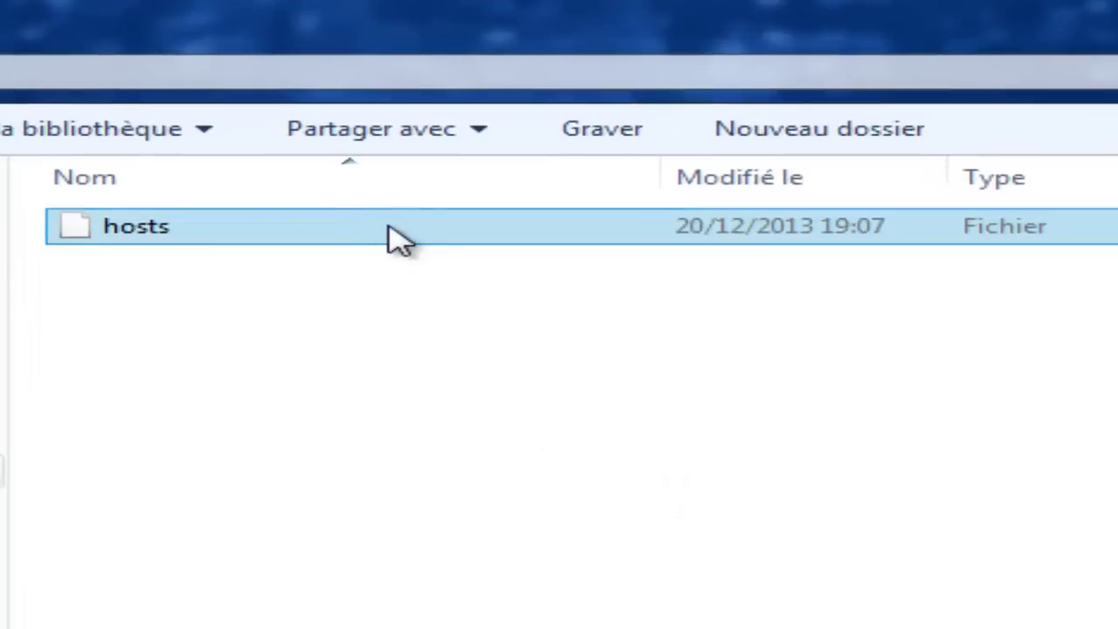
left_click(114, 226)
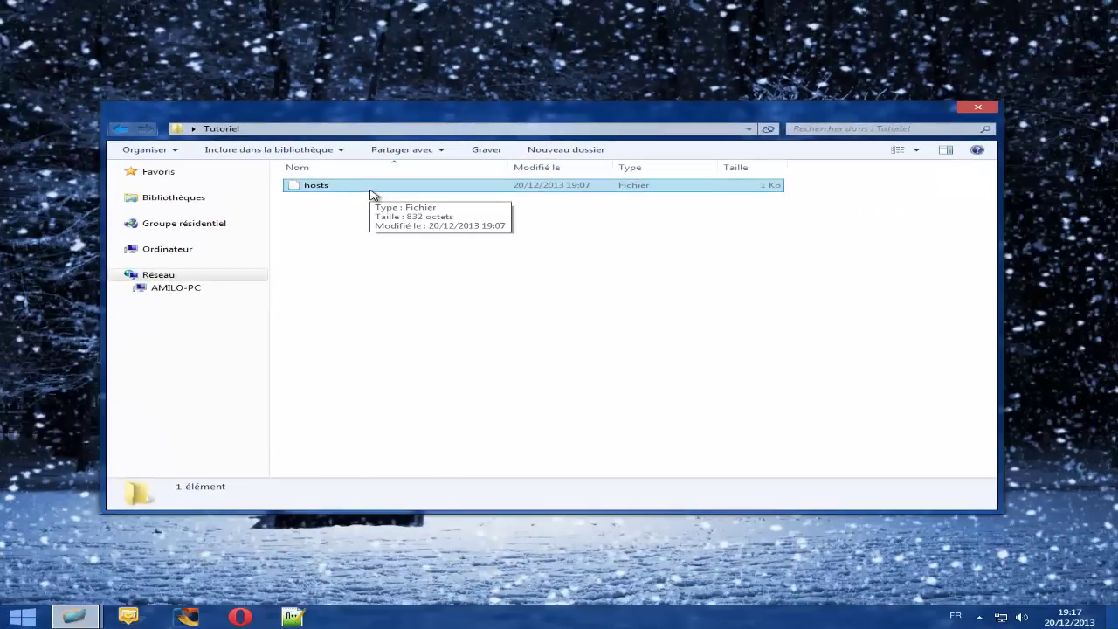
double_click(371, 188)
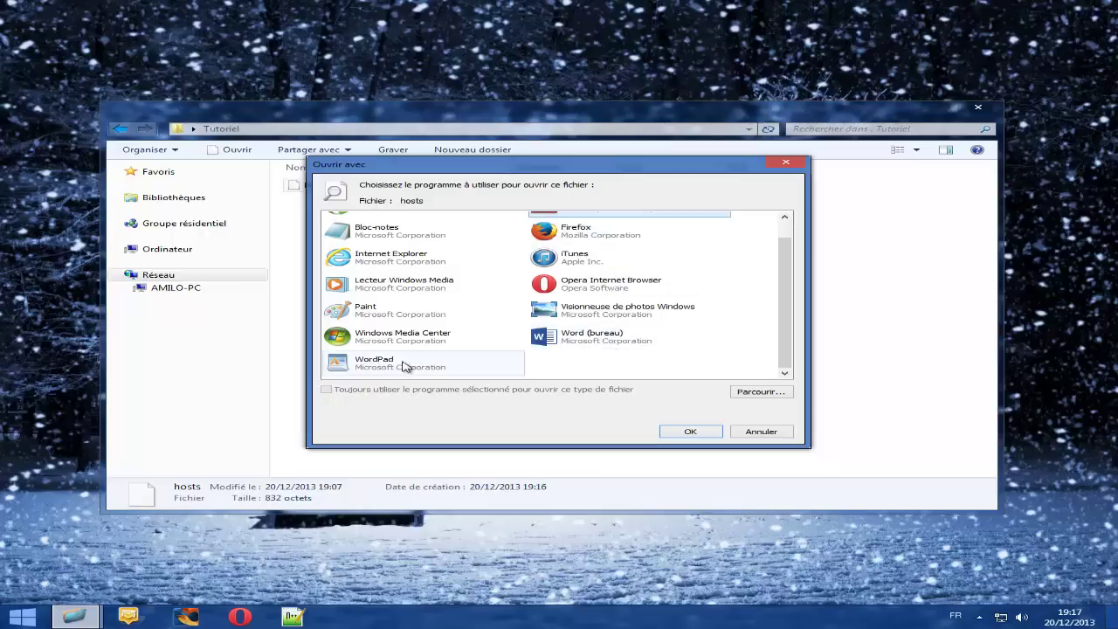
left_click(393, 234)
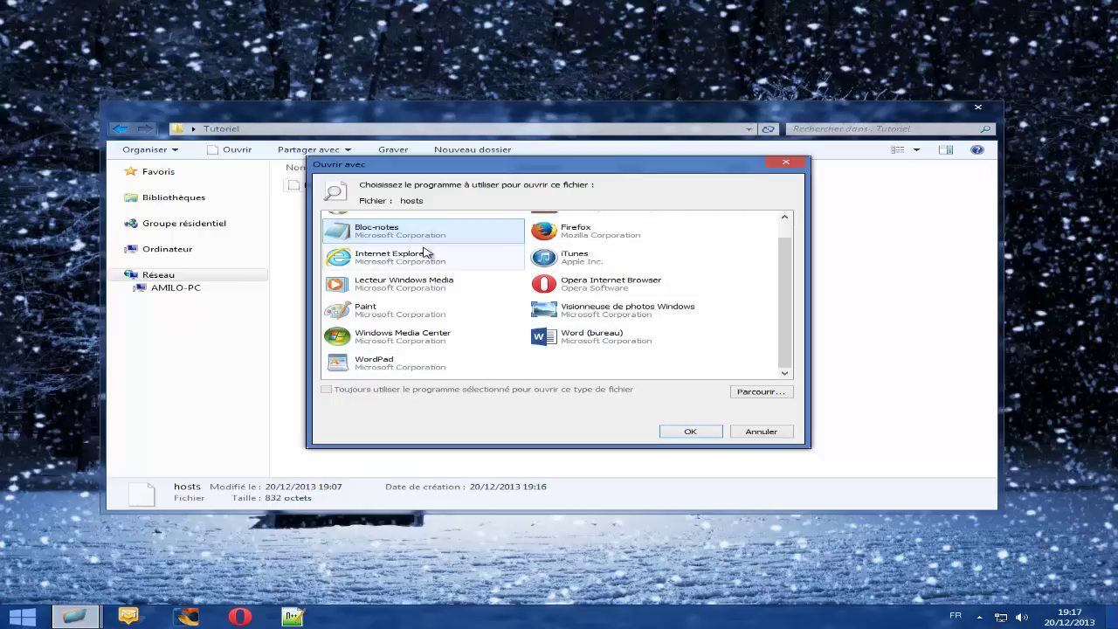
left_click(690, 432)
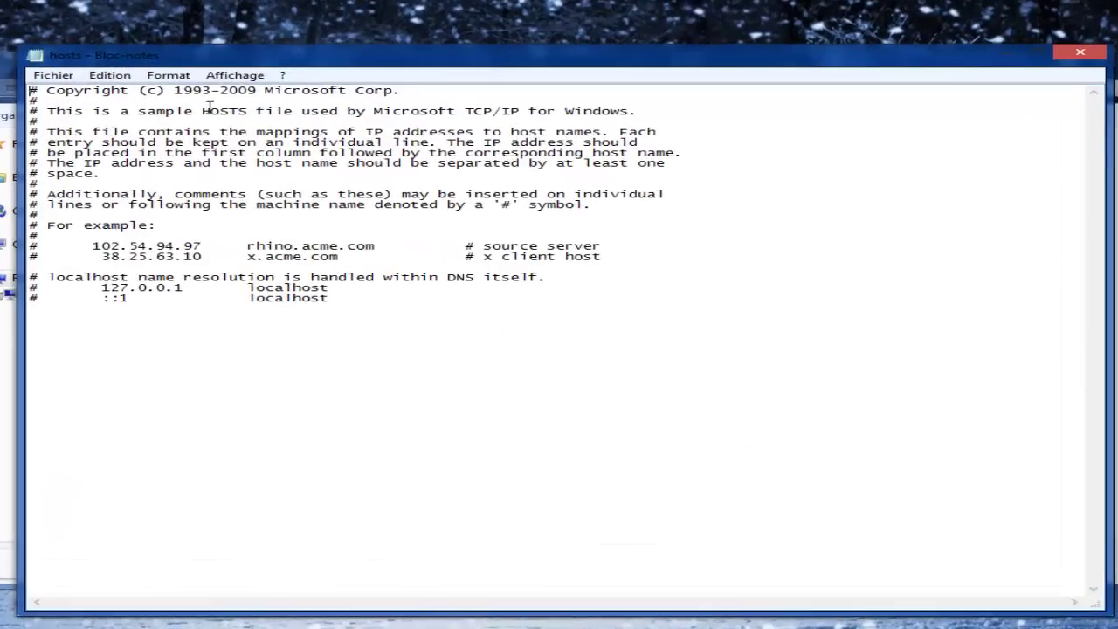
- Examine the hosts file's explanatory comments, its example IP-to-hostname mappings and the localhost lines
left_click_drag(165, 111, 364, 121)
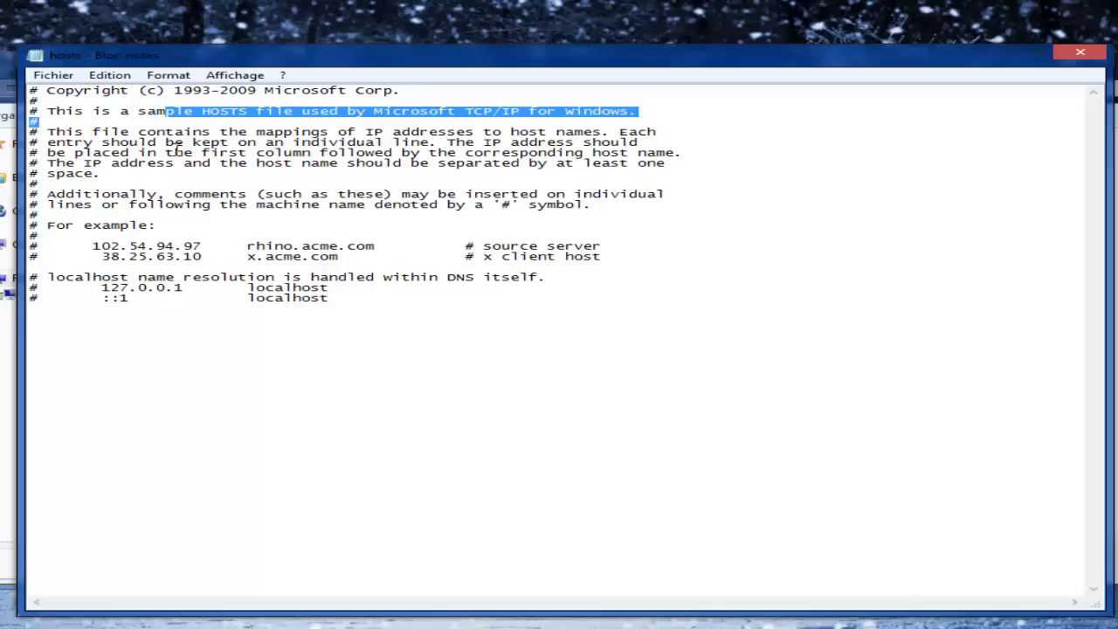
left_click_drag(112, 132, 421, 131)
double_click(448, 141)
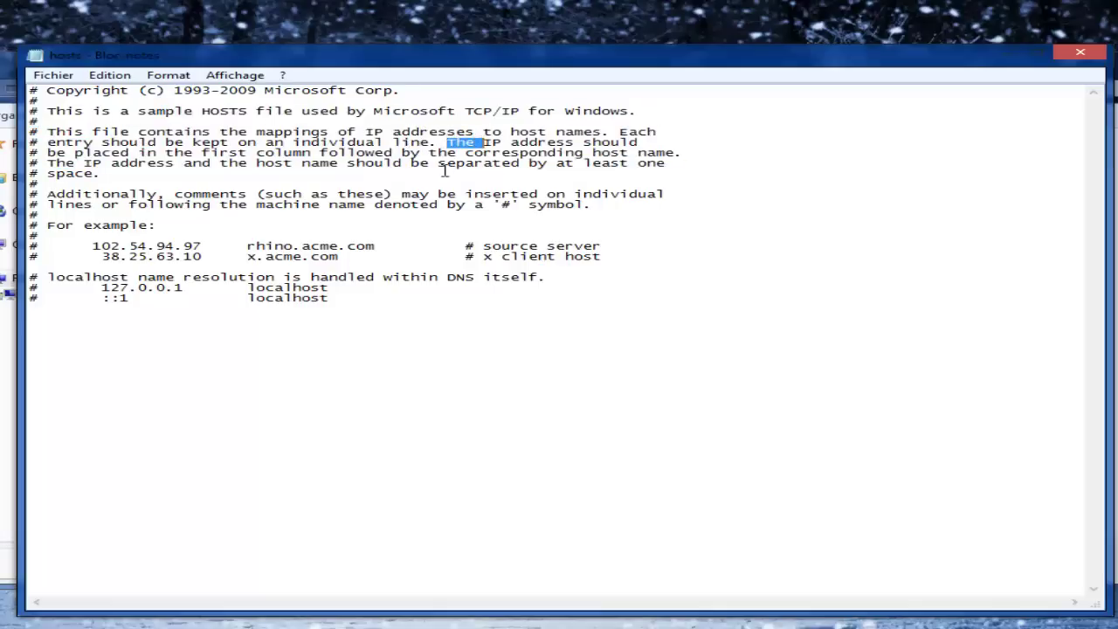
left_click_drag(605, 206, 149, 142)
left_click(206, 205)
left_click_drag(67, 228, 208, 225)
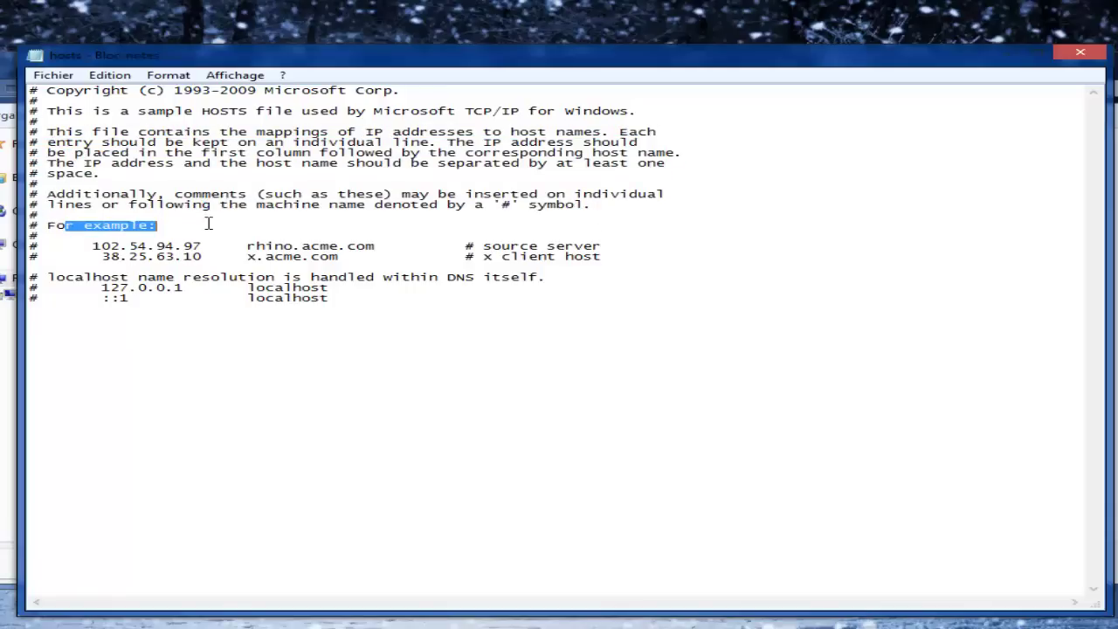
left_click_drag(86, 246, 341, 248)
left_click(295, 248)
left_click(383, 247)
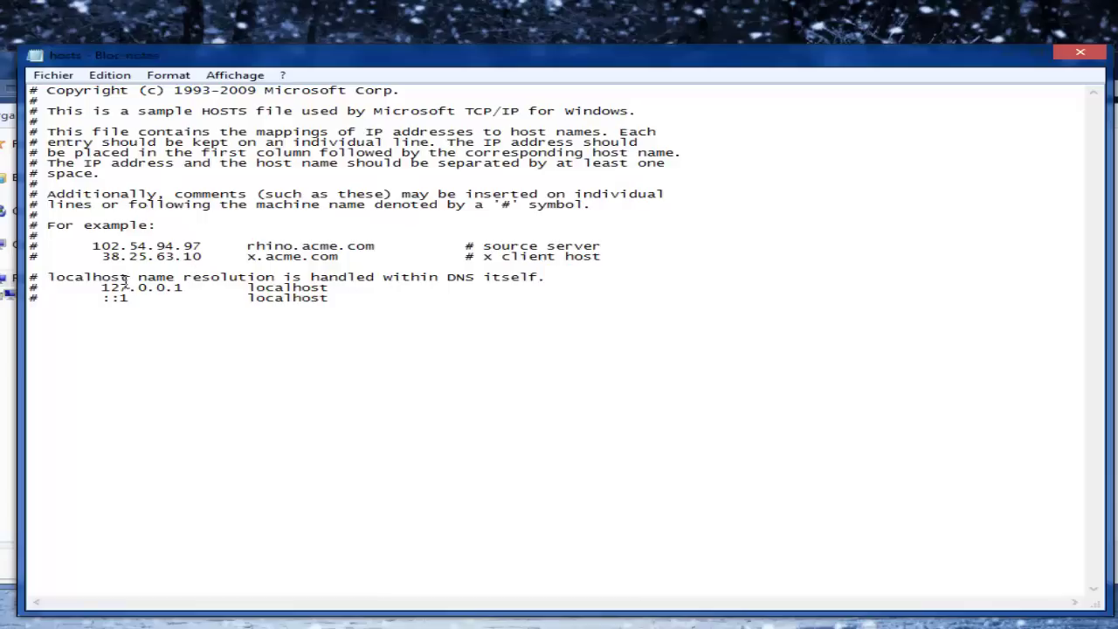
left_click_drag(98, 289, 154, 292)
mouse_move(104, 301)
left_mouse_down()
mouse_move(151, 302)
mouse_move(102, 300)
left_mouse_up()
left_click_drag(100, 288, 187, 288)
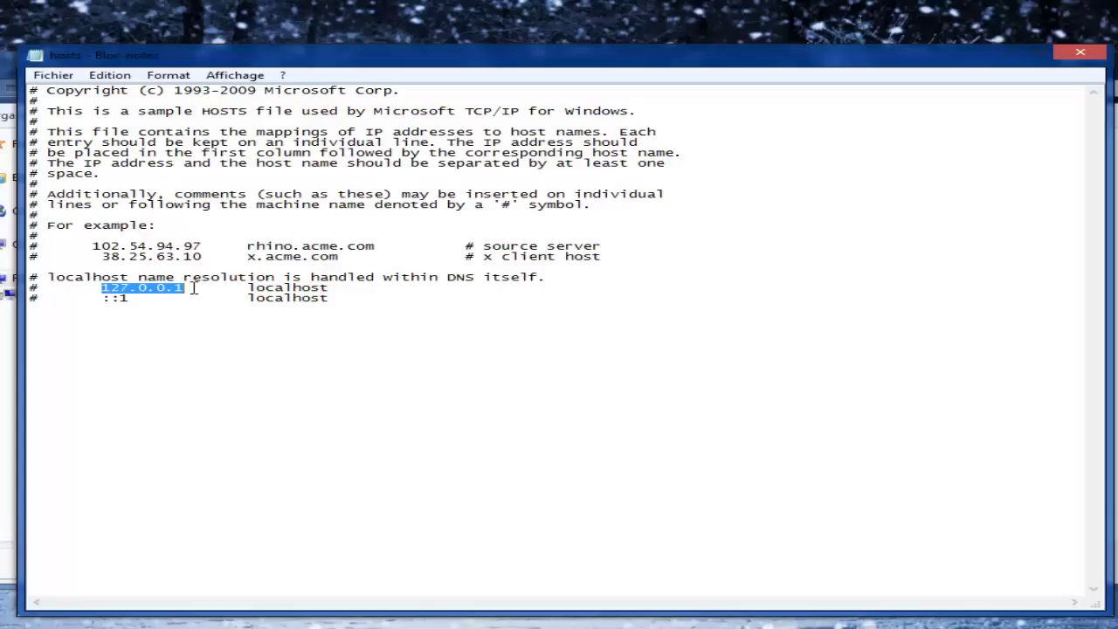
left_click(400, 301)
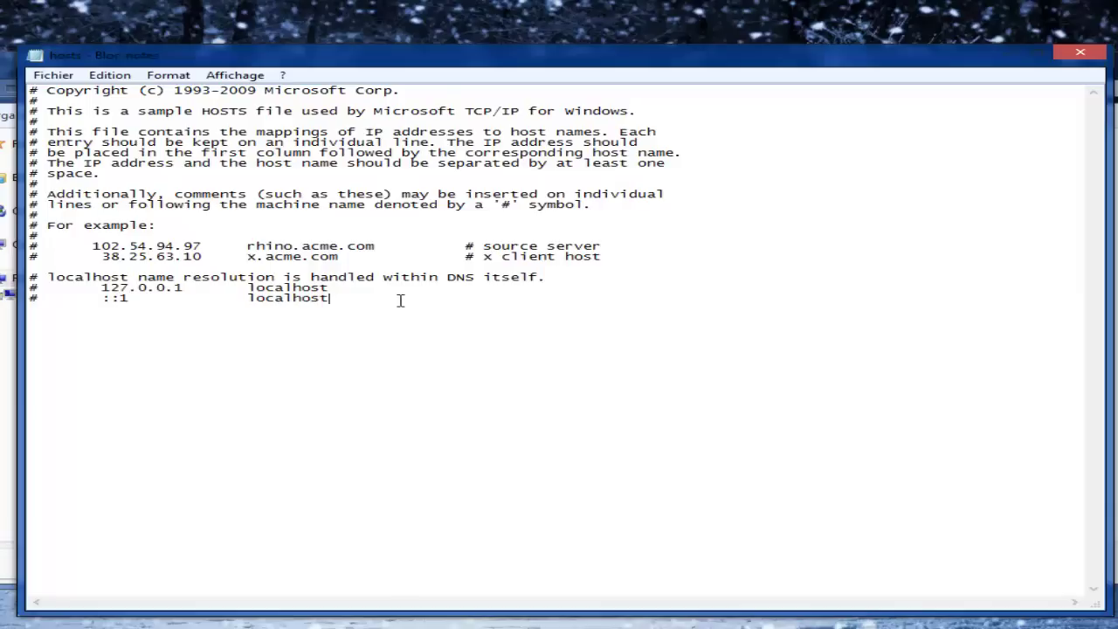
key("Return")
key("Tab")
type("www.youtub")
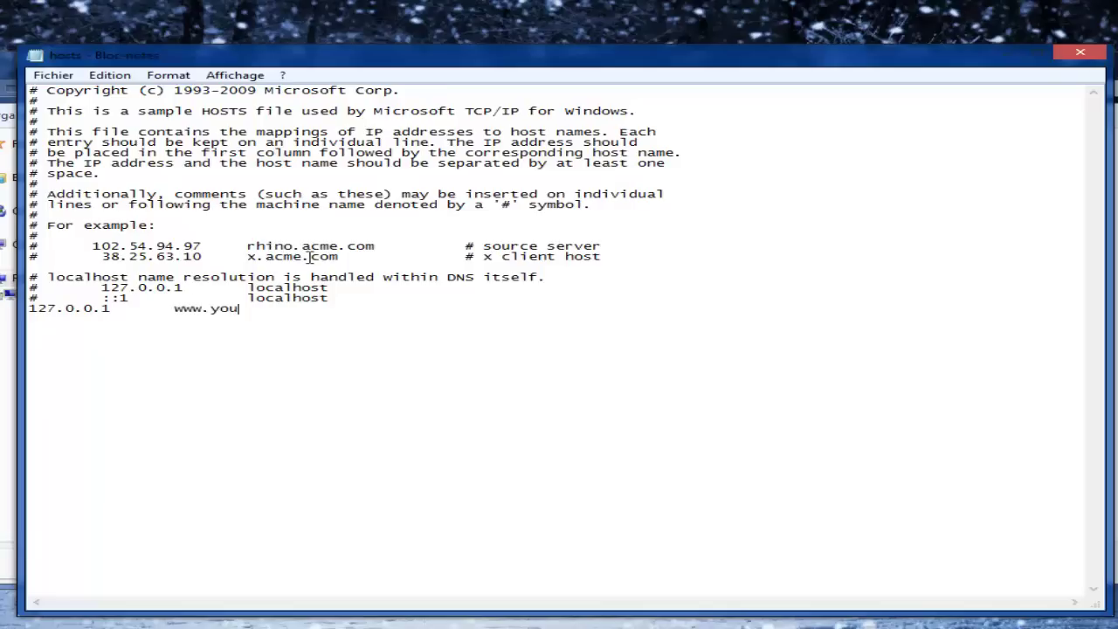
type("e.com")
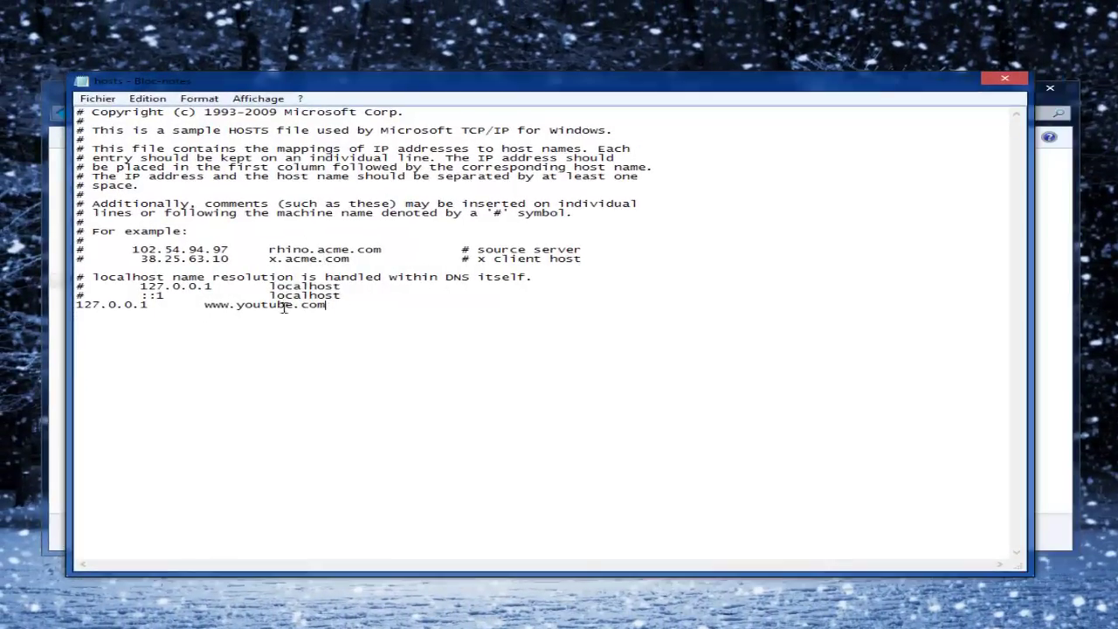
left_click(102, 304, "shift")
left_click(281, 326)
key("ctrl+s")
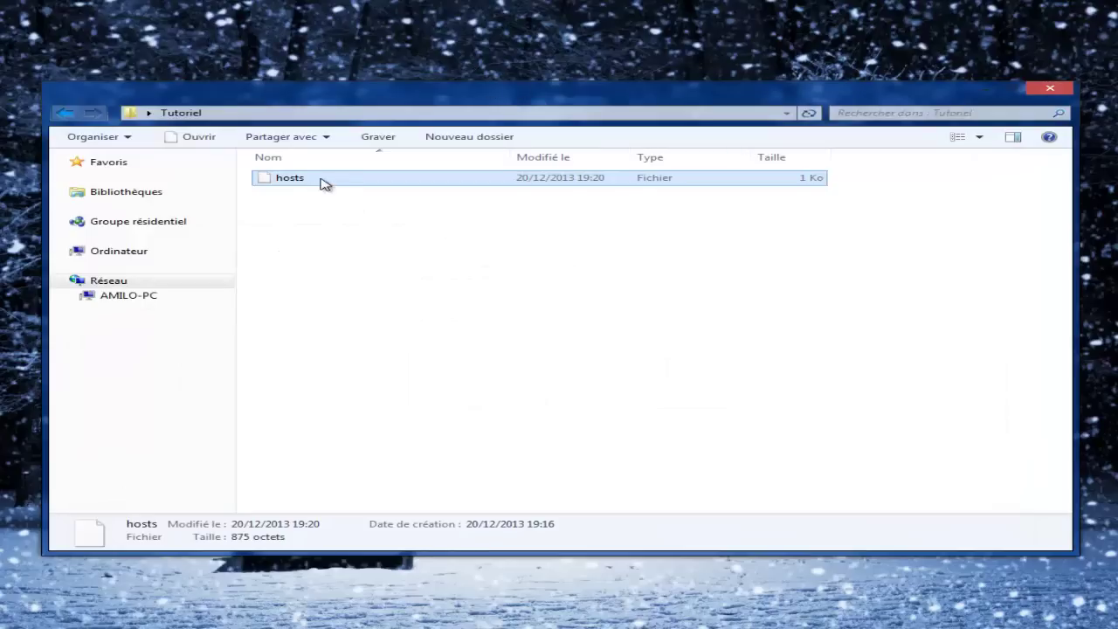
- Move the edited hosts file from Tutoriel into the etc folder, replacing the existing file with administrator rights, and close both folder windows
key("ctrl+x")
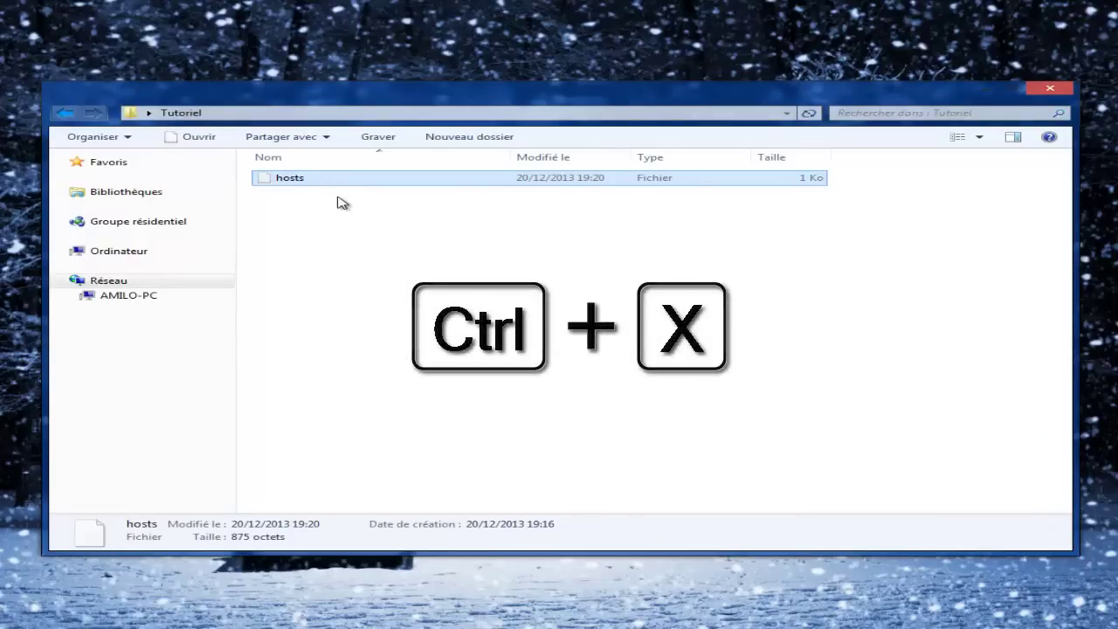
mouse_move(105, 614)
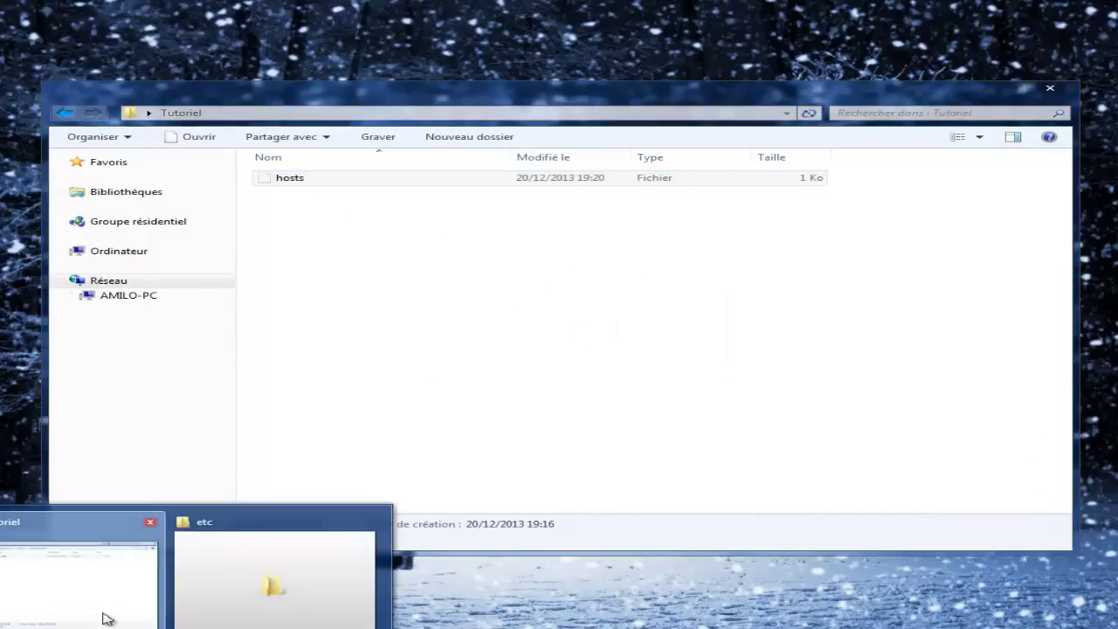
left_click(275, 588)
left_click(414, 324)
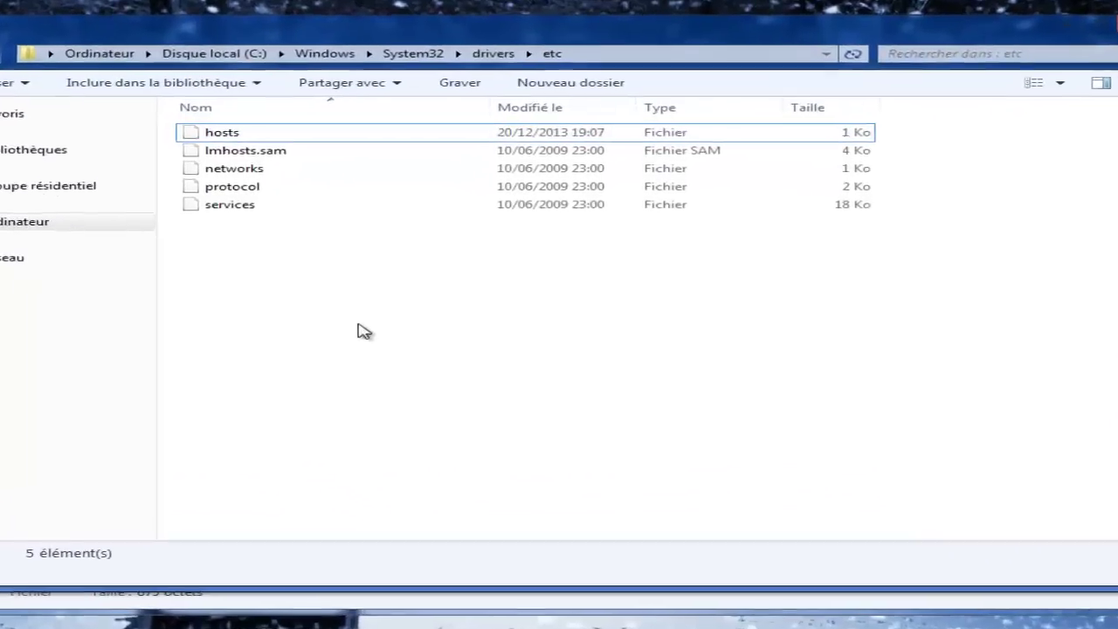
key("ctrl+v")
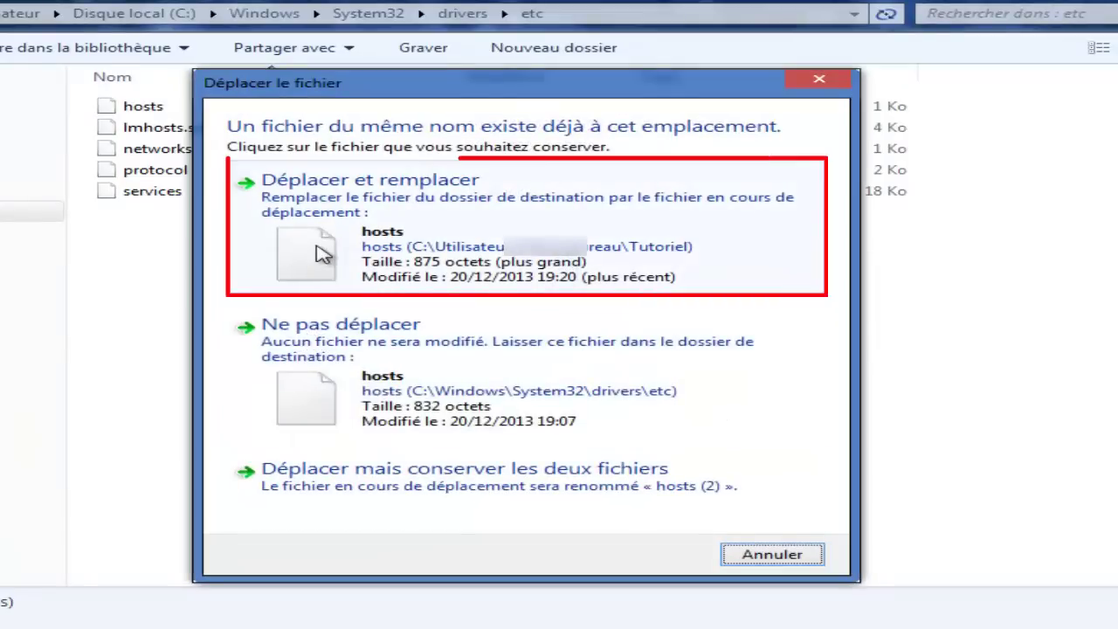
left_click(323, 248)
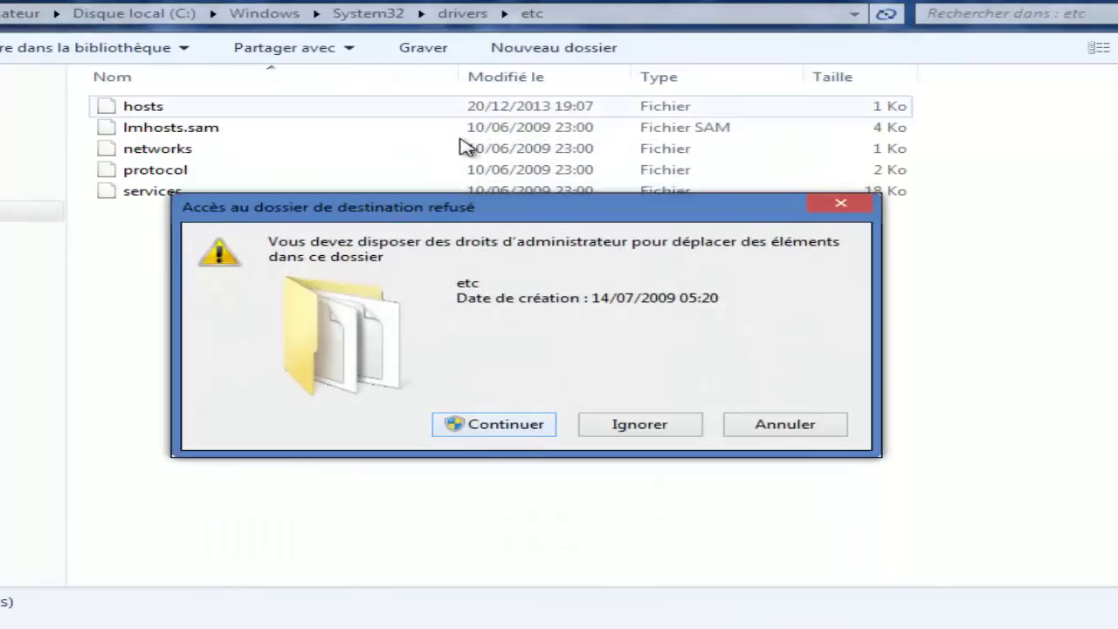
left_click_drag(476, 222, 476, 250)
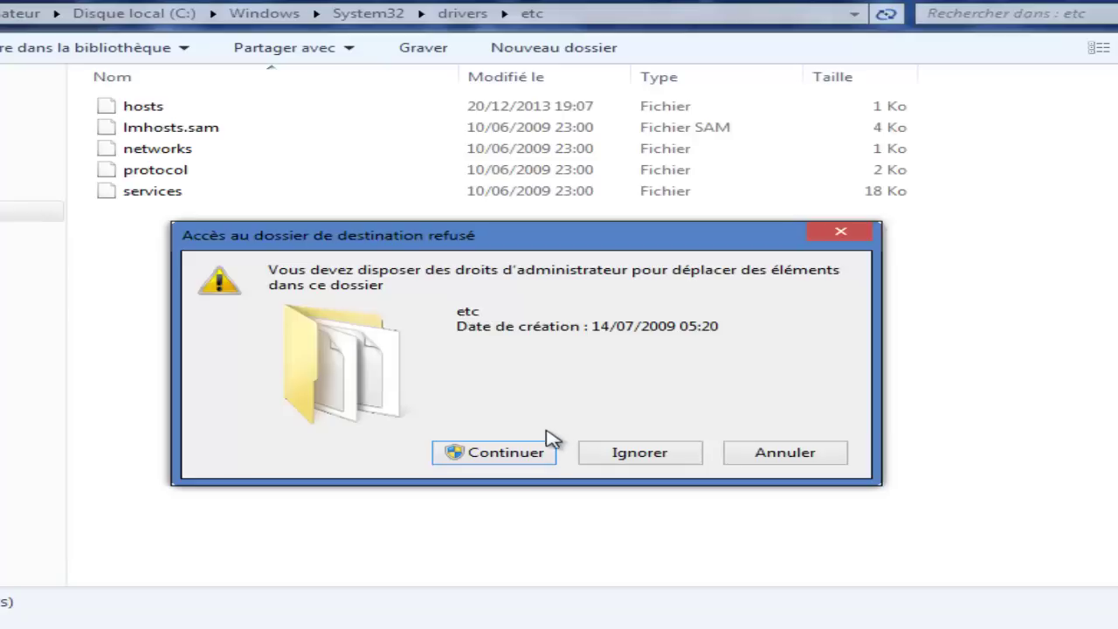
left_click(489, 456)
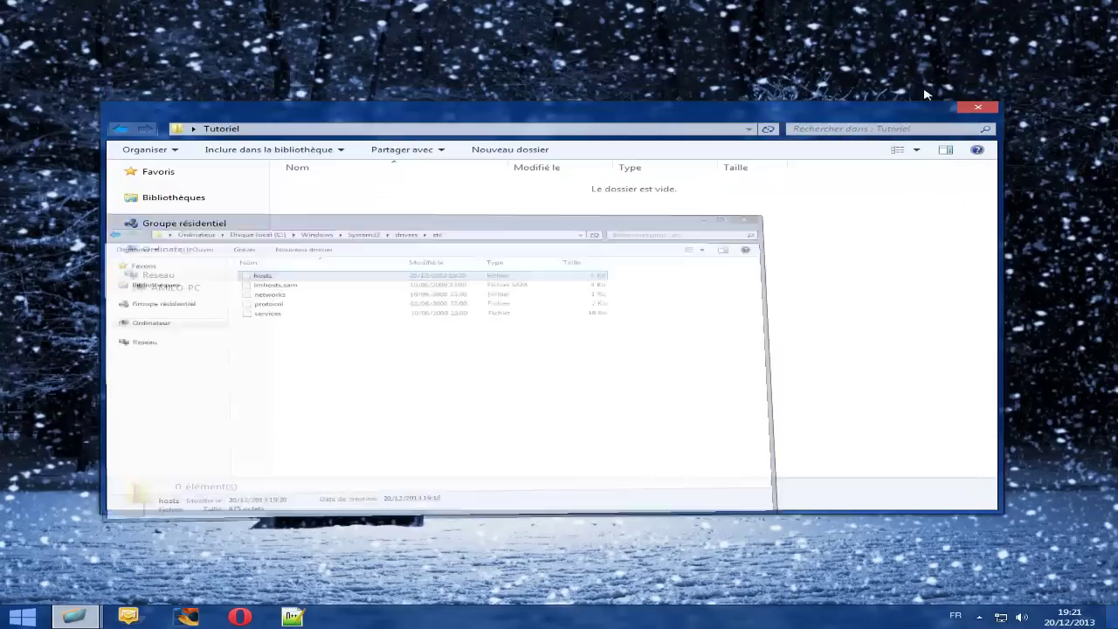
key("alt+F4")
key("alt+F4")
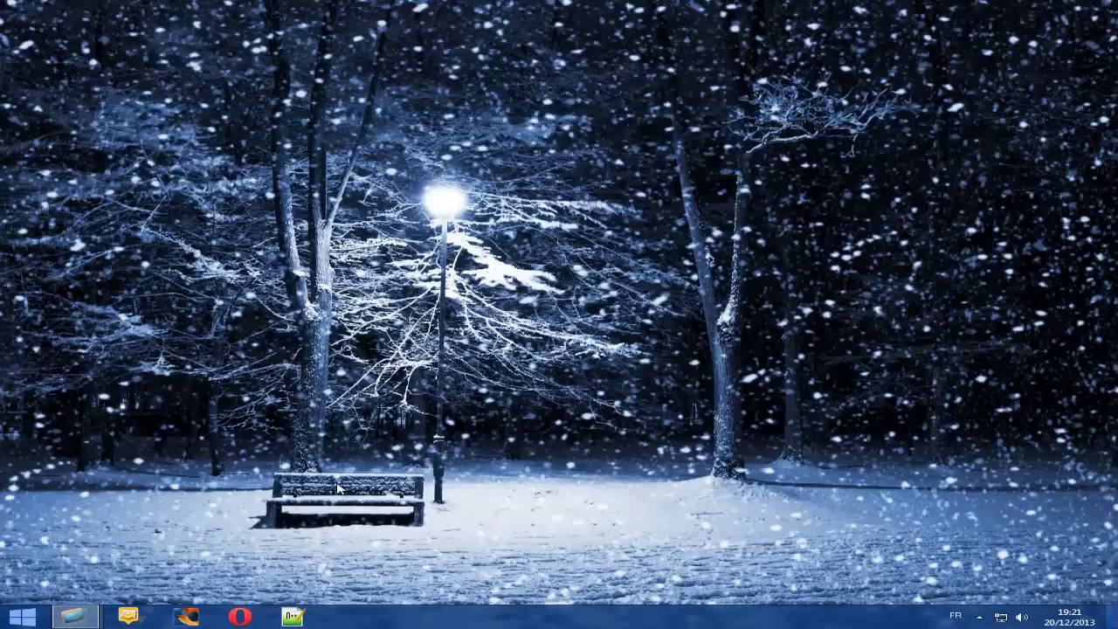
left_click(233, 620)
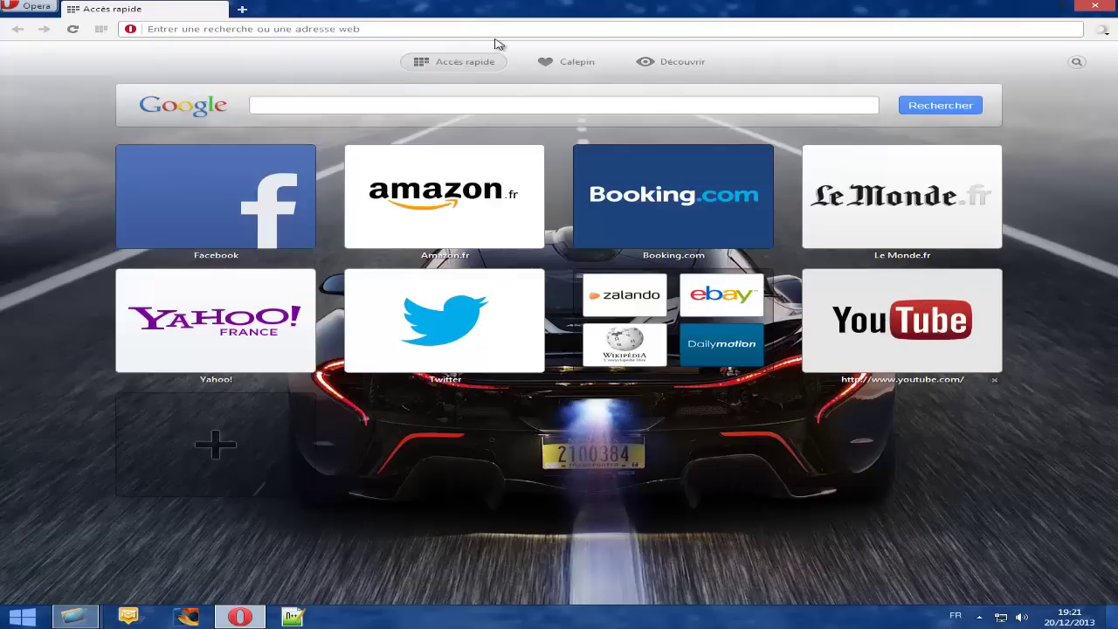
type("www.")
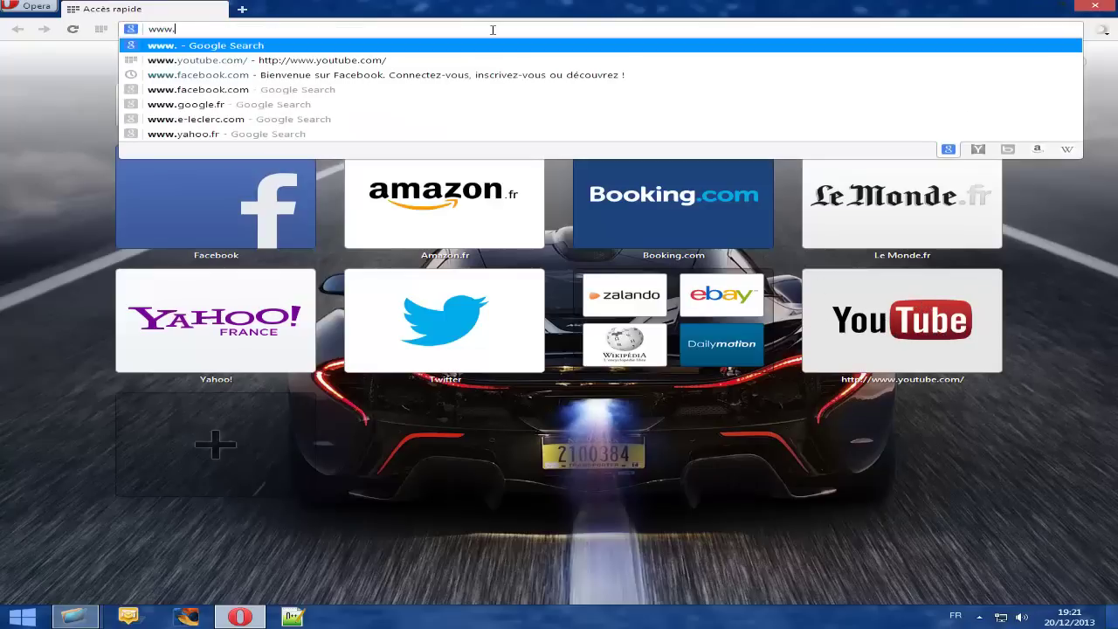
type("you")
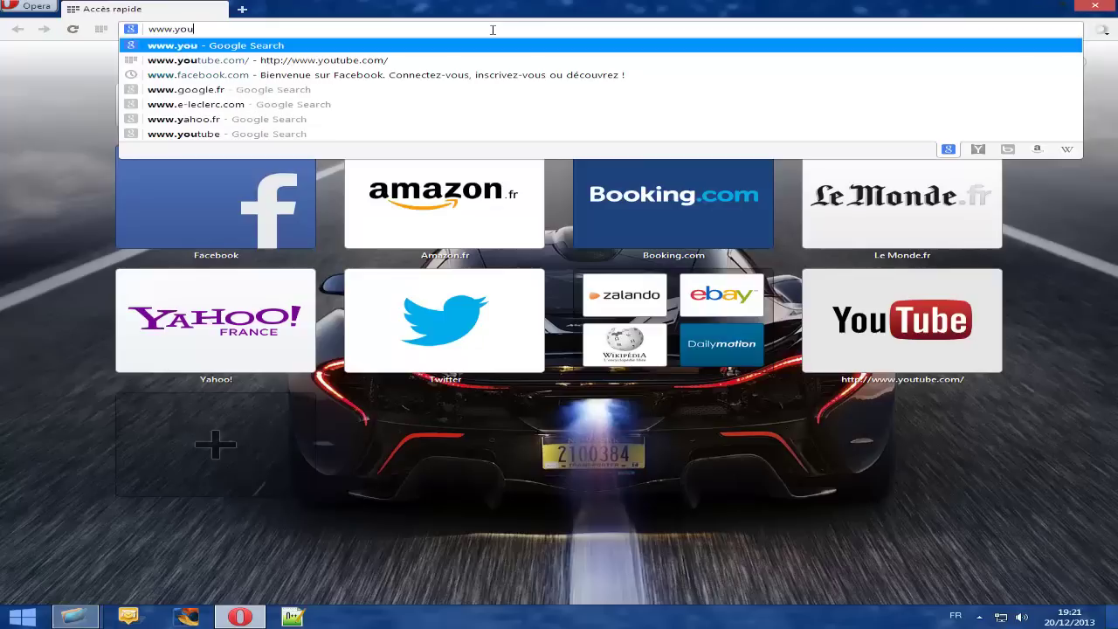
type("tube.com")
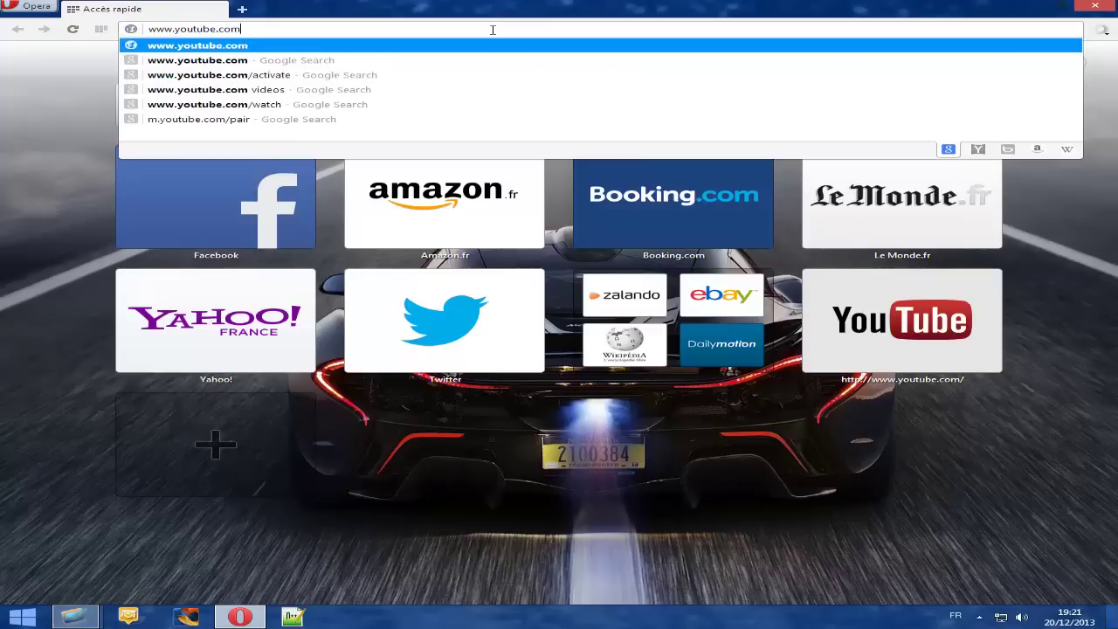
key("Return")
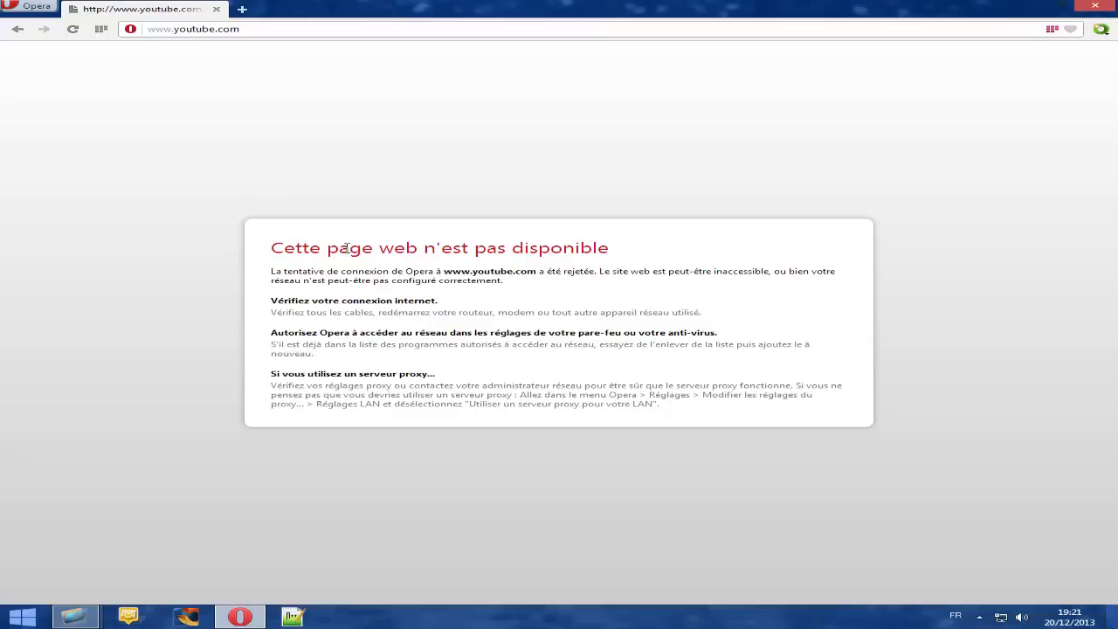
key("alt+space")
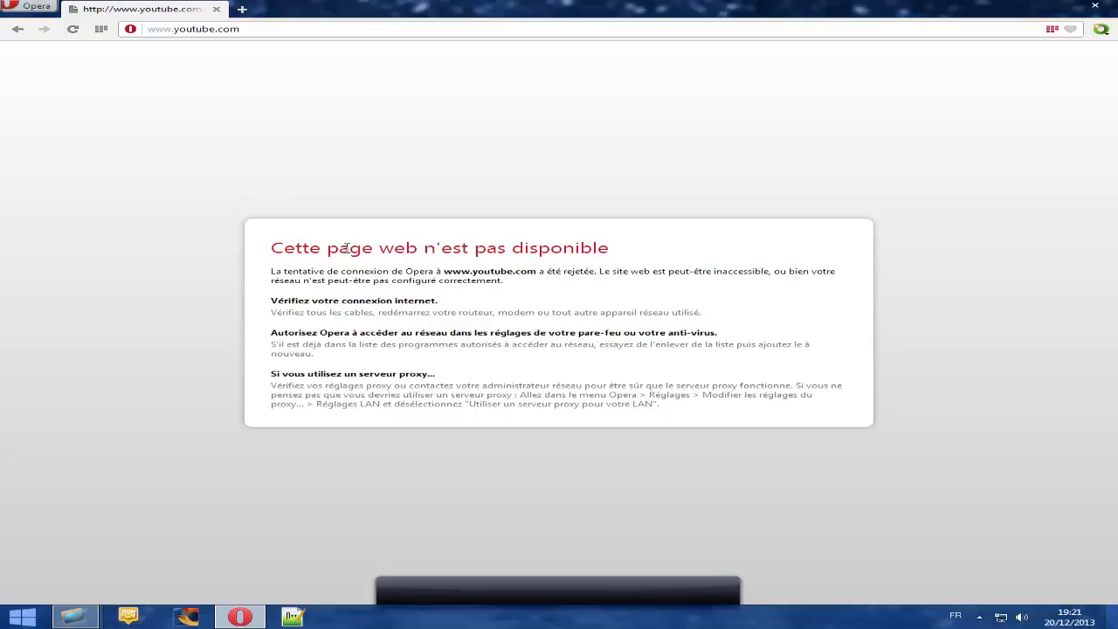
type("expl")
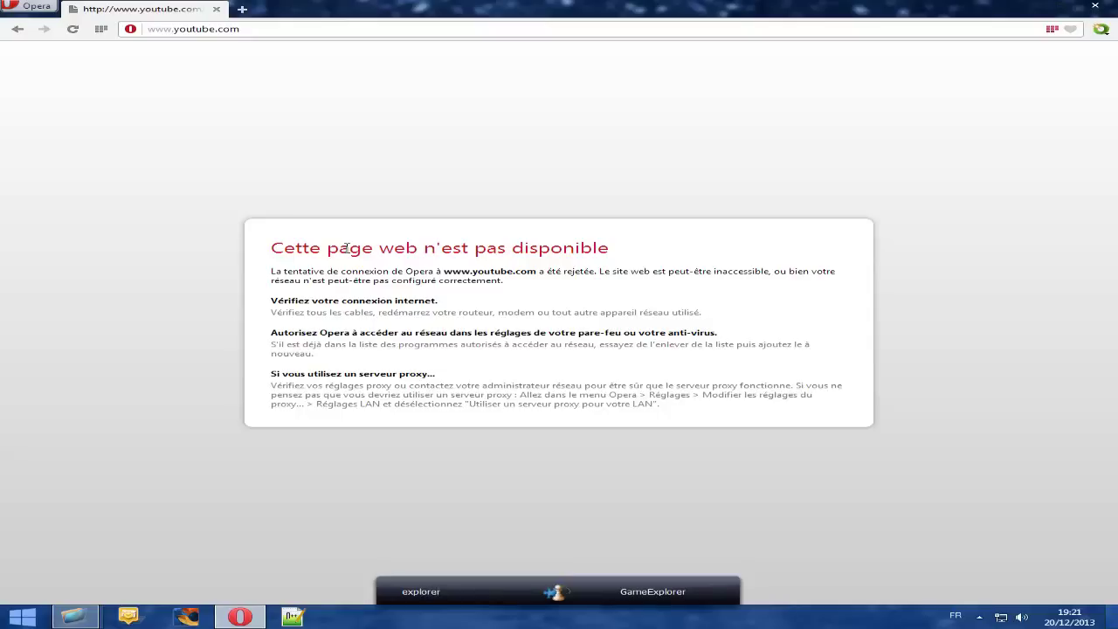
type("orer")
key("BackSpace")
key("BackSpace")
key("BackSpace")
key("BackSpace")
key("BackSpace")
key("BackSpace")
key("BackSpace")
key("BackSpace")
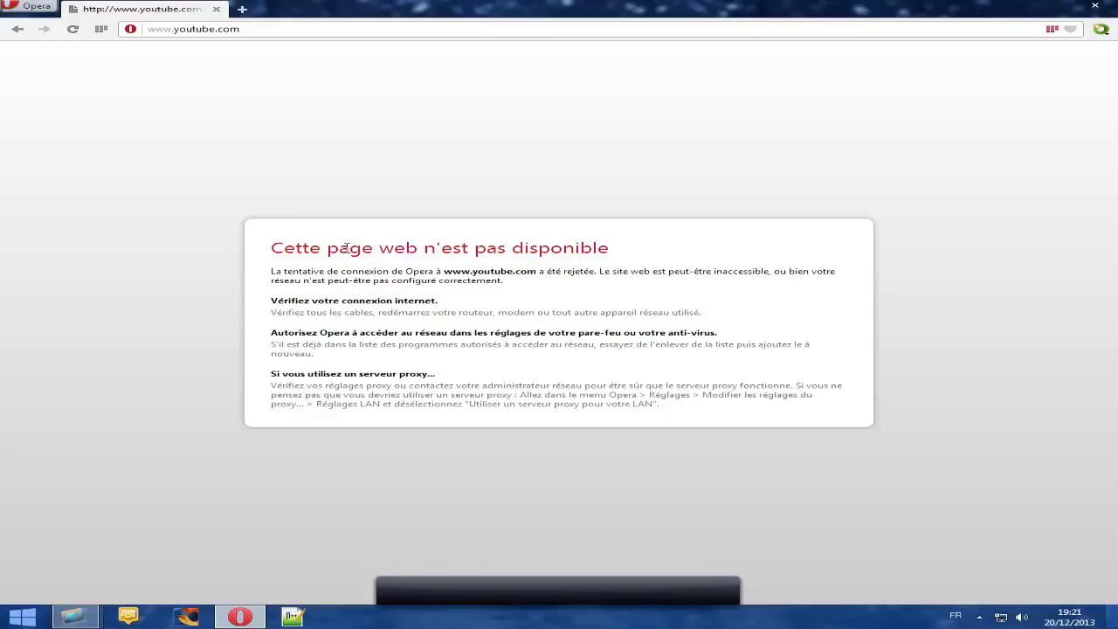
- Find "internet explorer" in the application launcher and start Internet Explorer
type("interne")
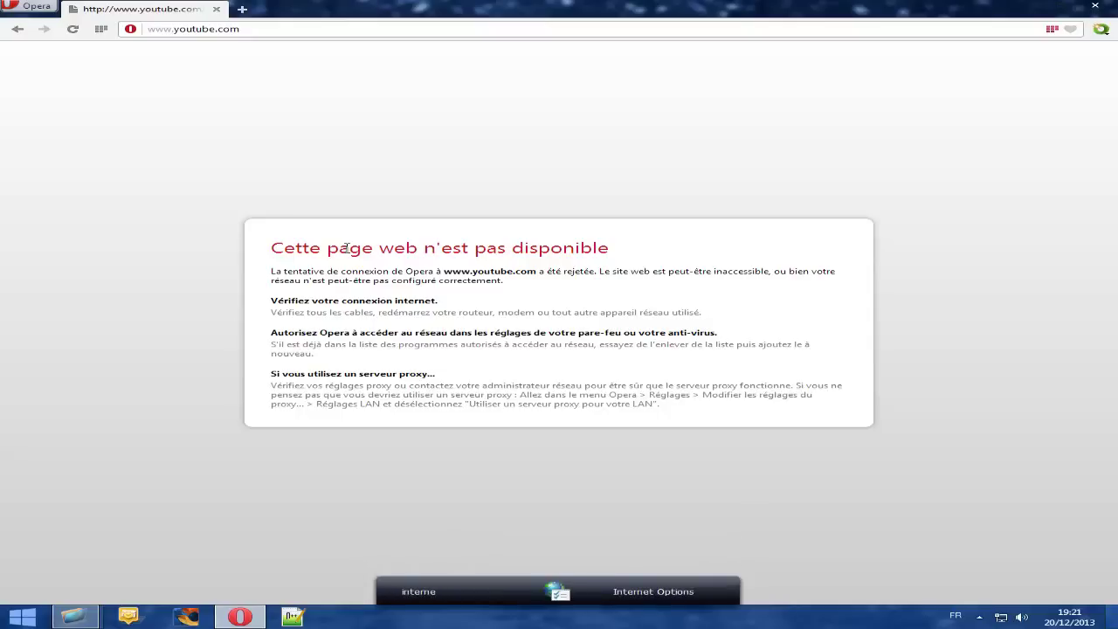
type("t explorer")
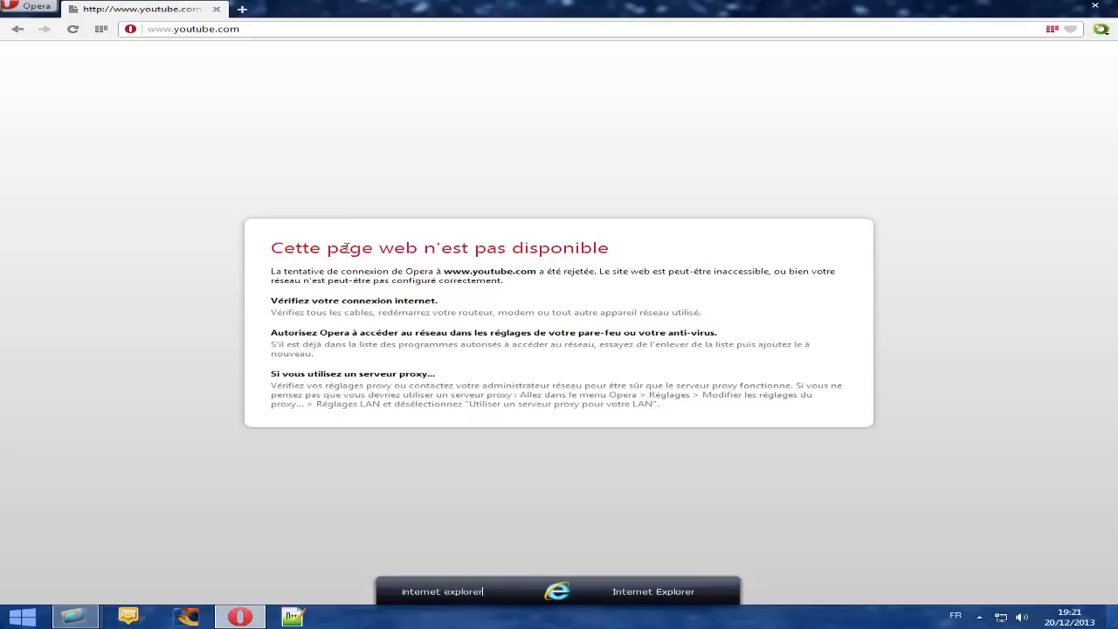
key("Return")
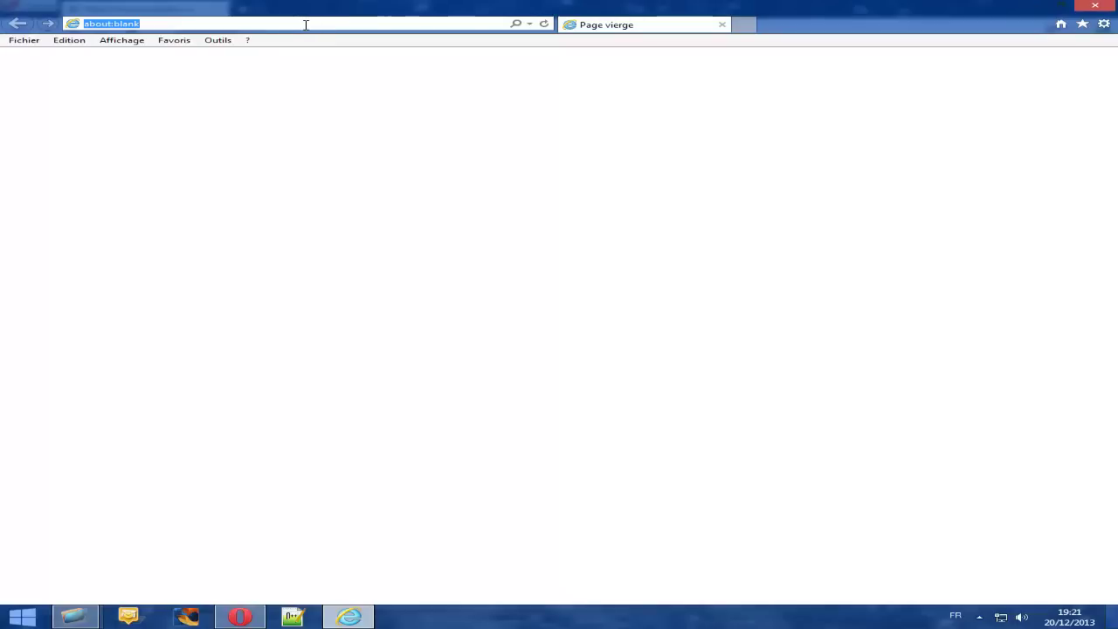
type("www.youtube.com")
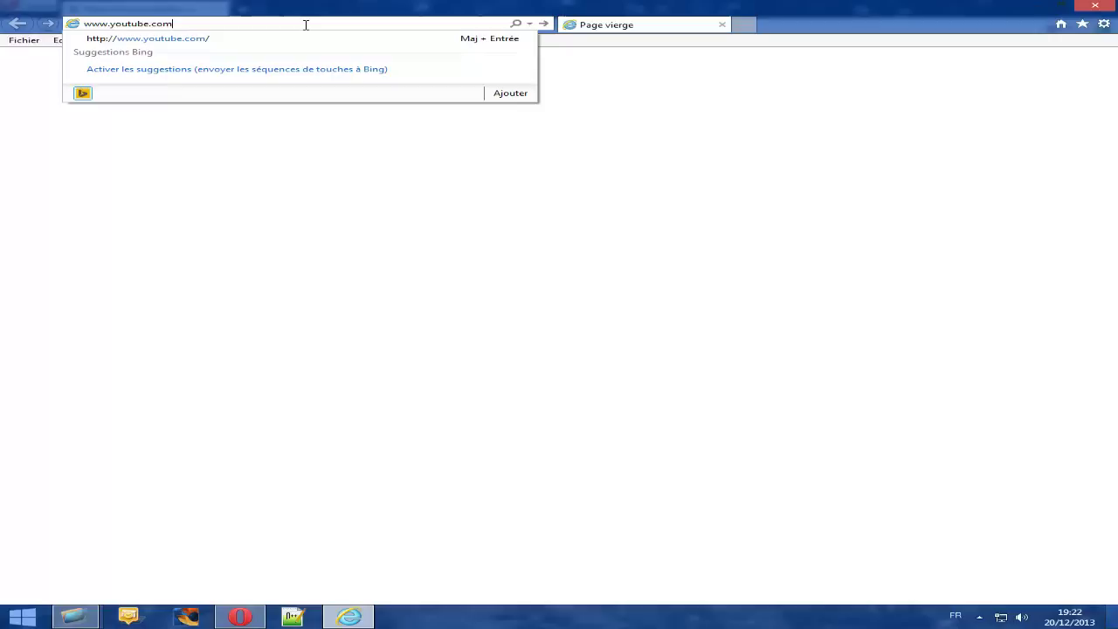
key("Return")
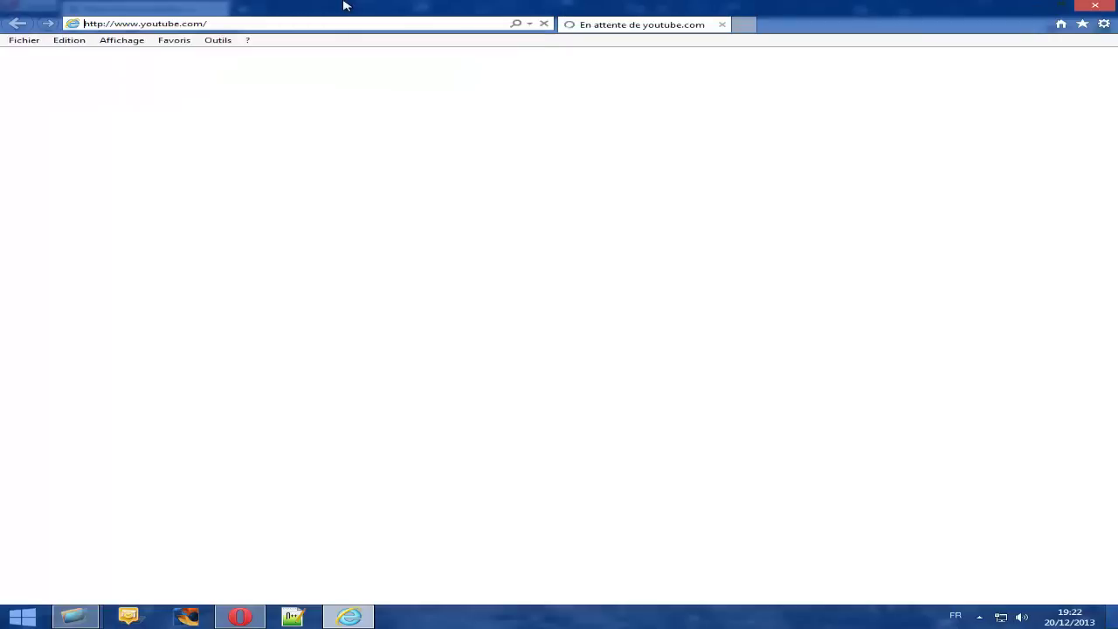
key("Escape")
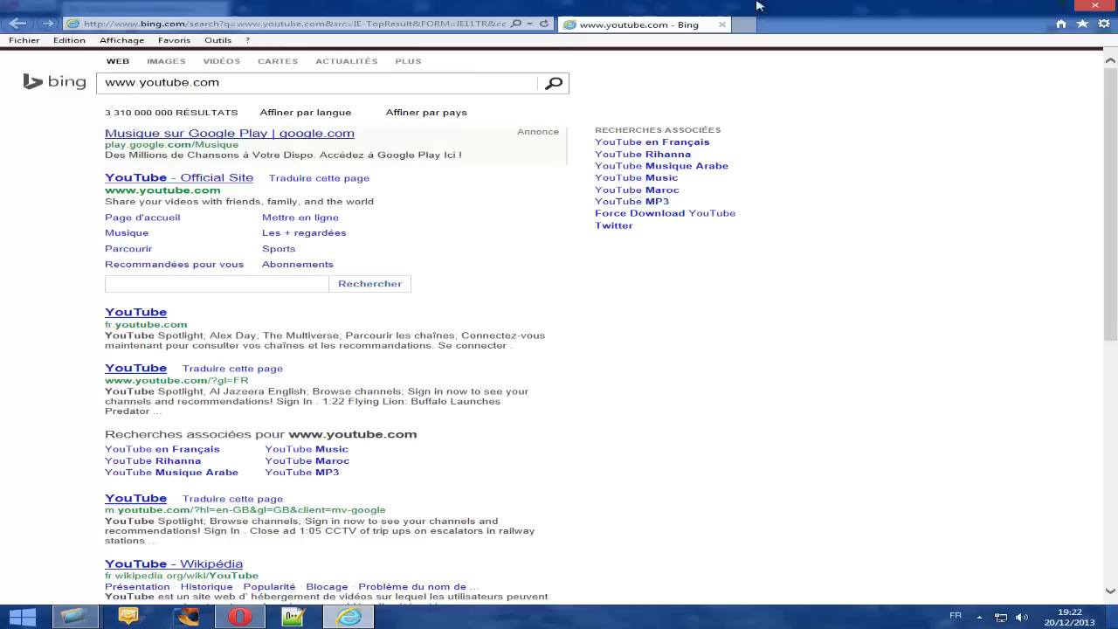
left_click(245, 23)
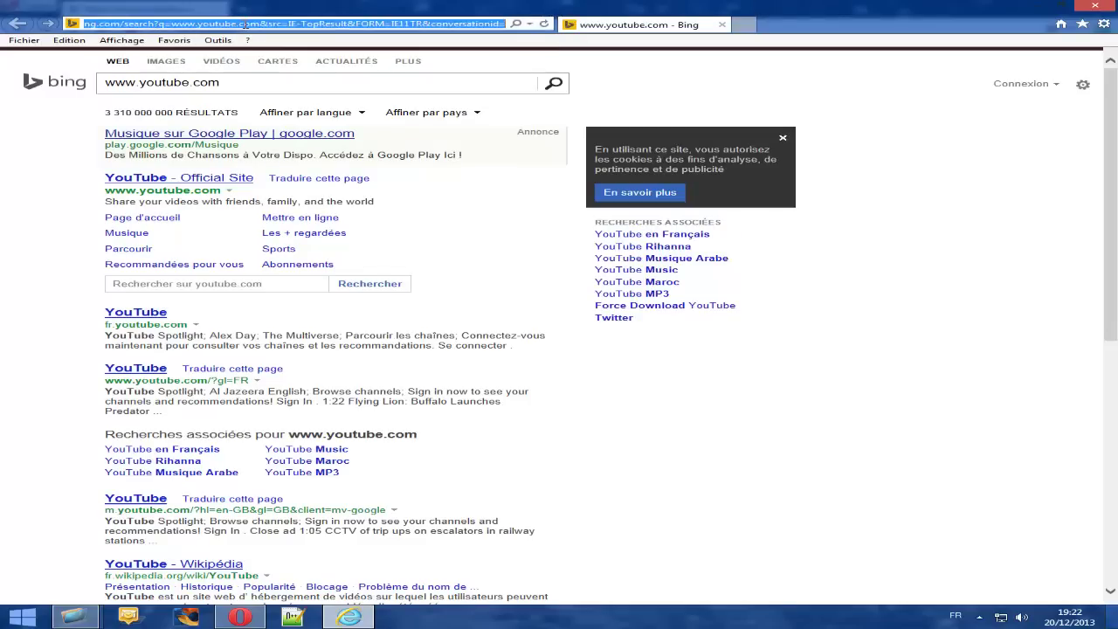
type("www.")
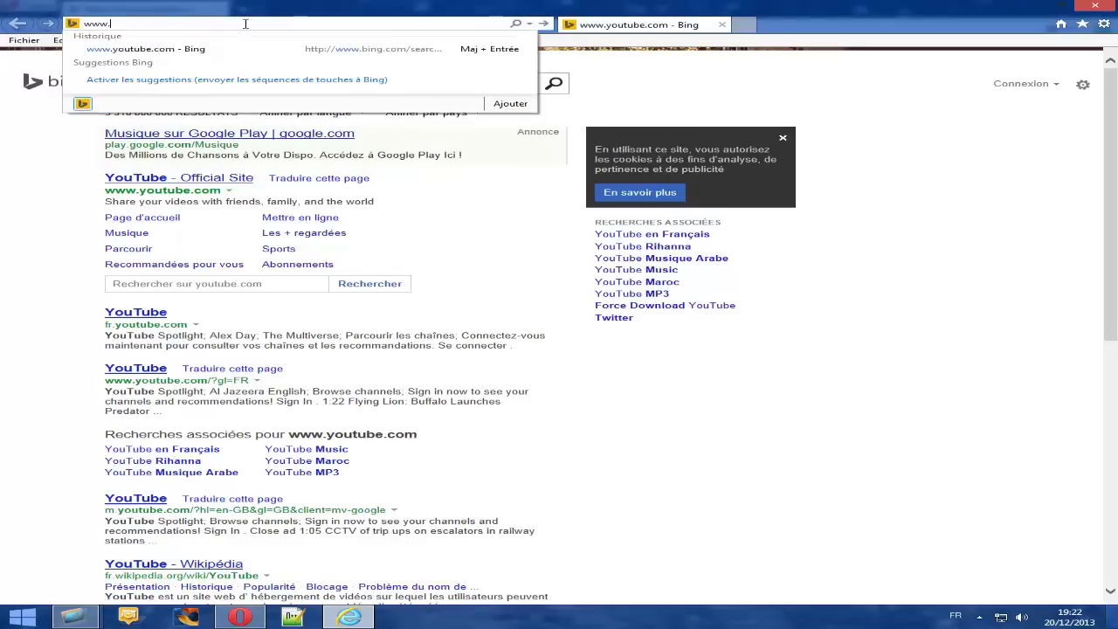
type("youtube.com")
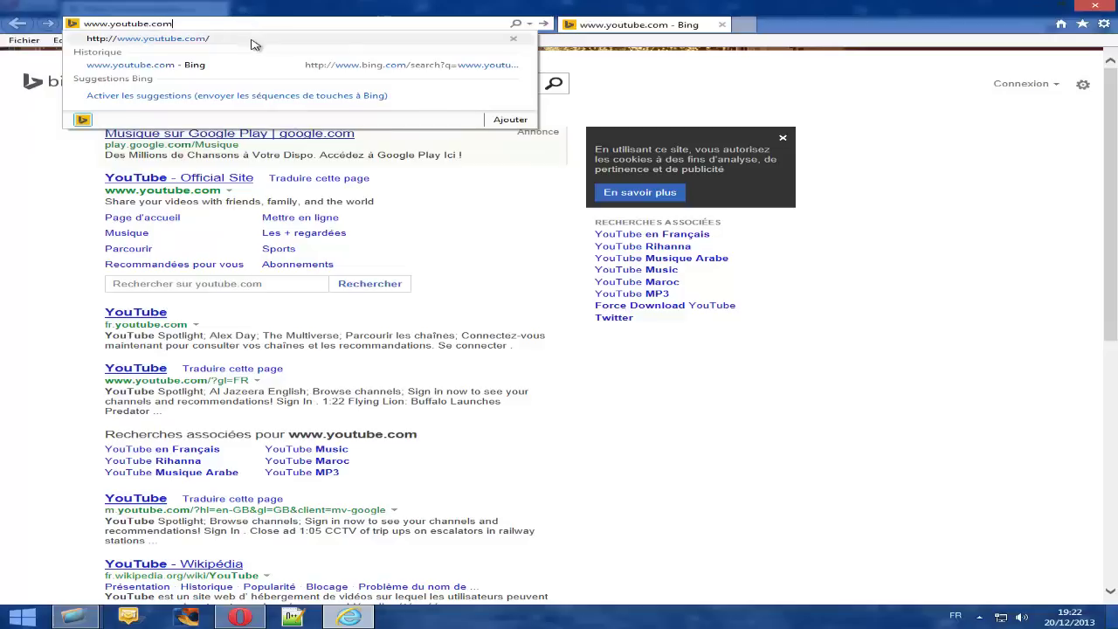
left_click(254, 40)
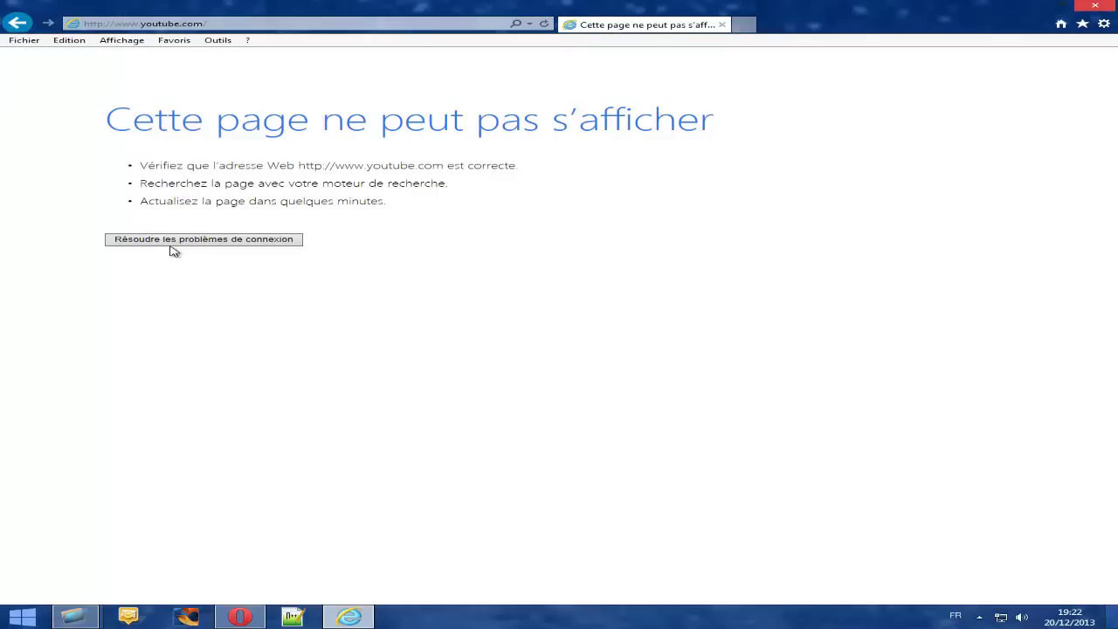
key("alt+F4")
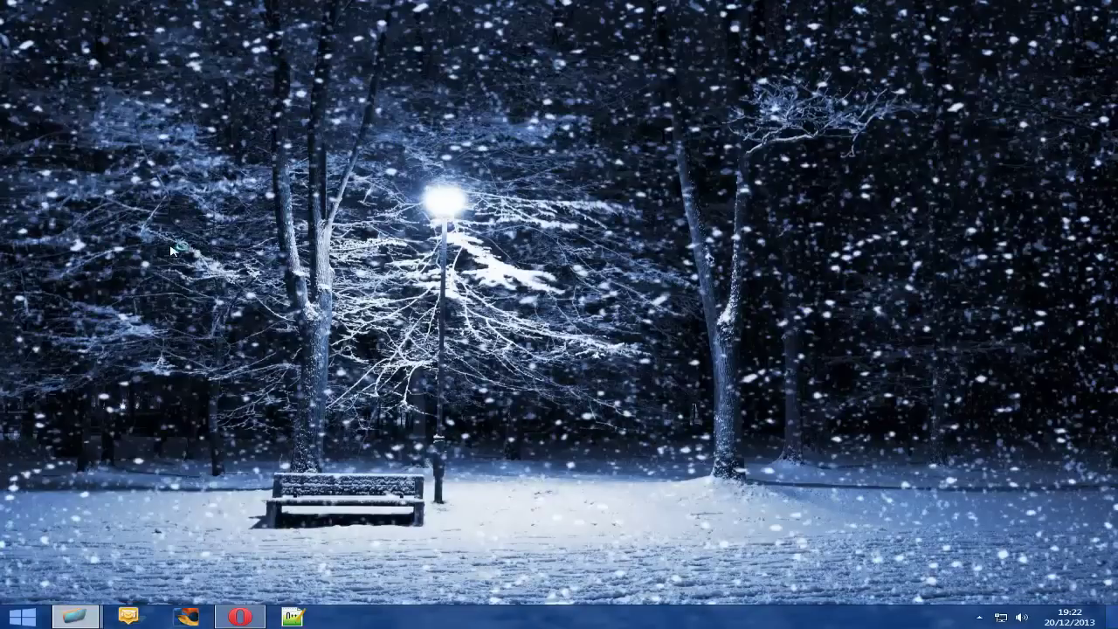